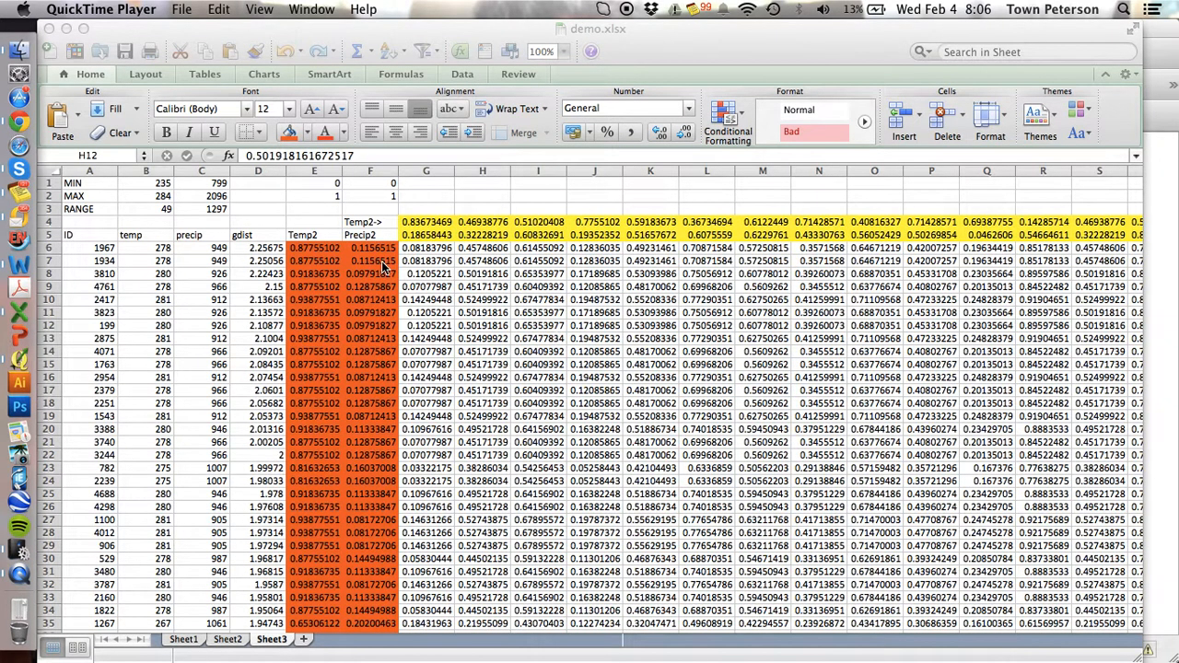
Bring demo.xlsx forward and dismiss the leftover paste options without pasting
{"action": "left_click", "coordinate": [457, 271]}
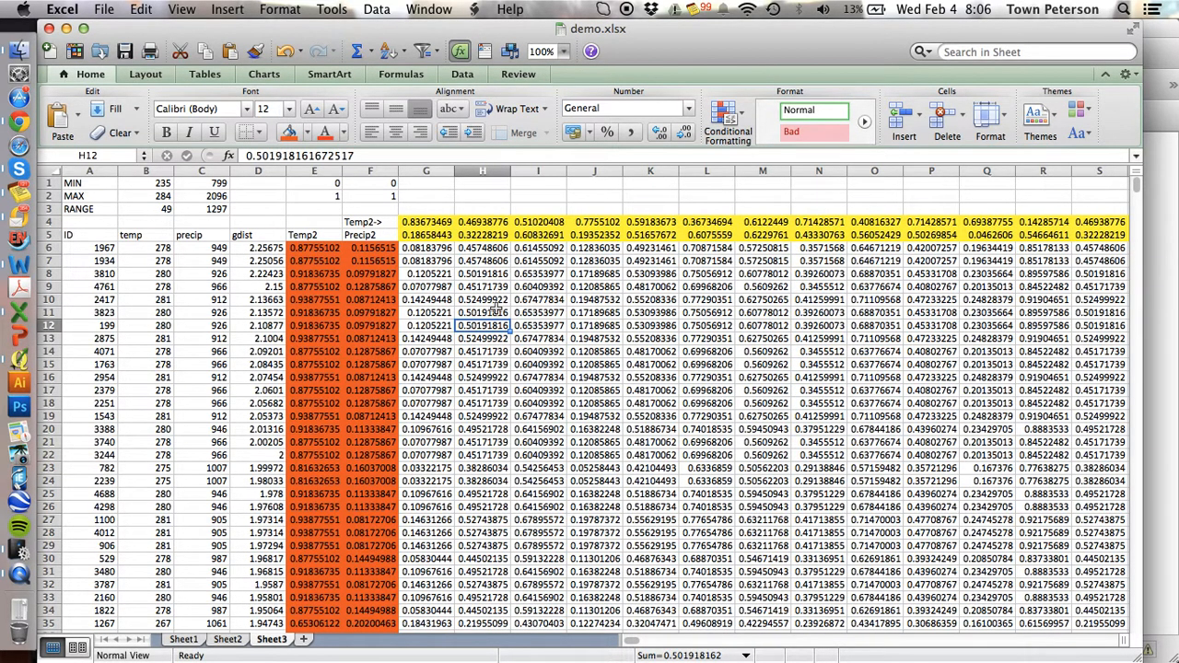
{"action": "left_click", "coordinate": [487, 301]}
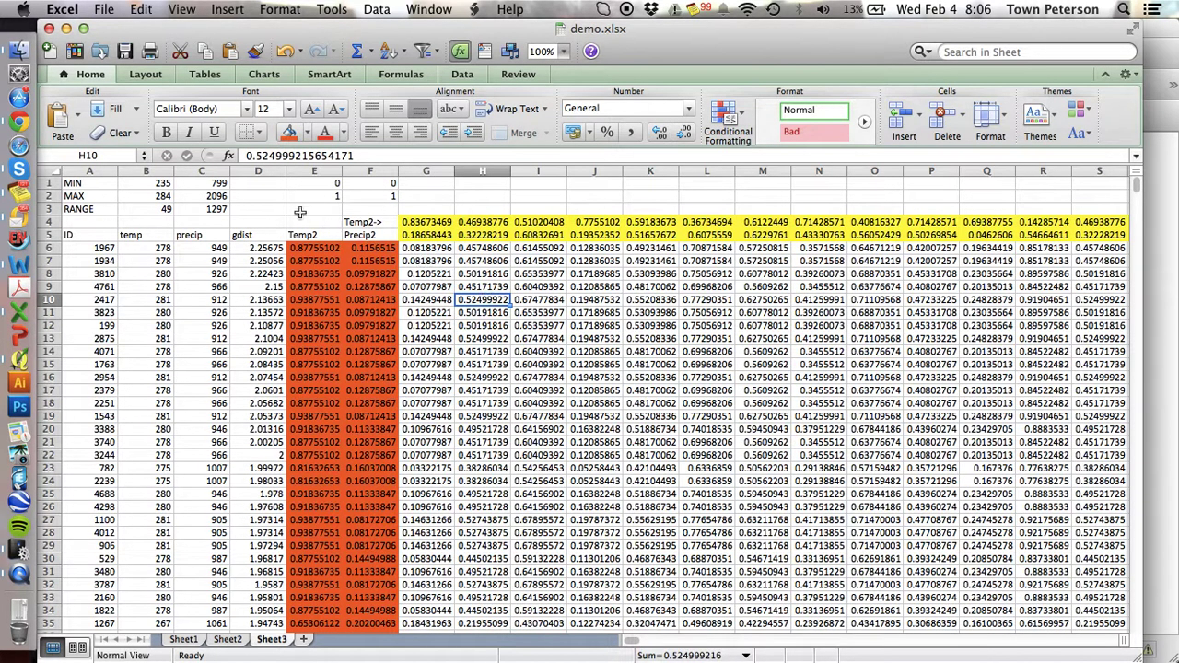
{"action": "left_click", "coordinate": [77, 115]}
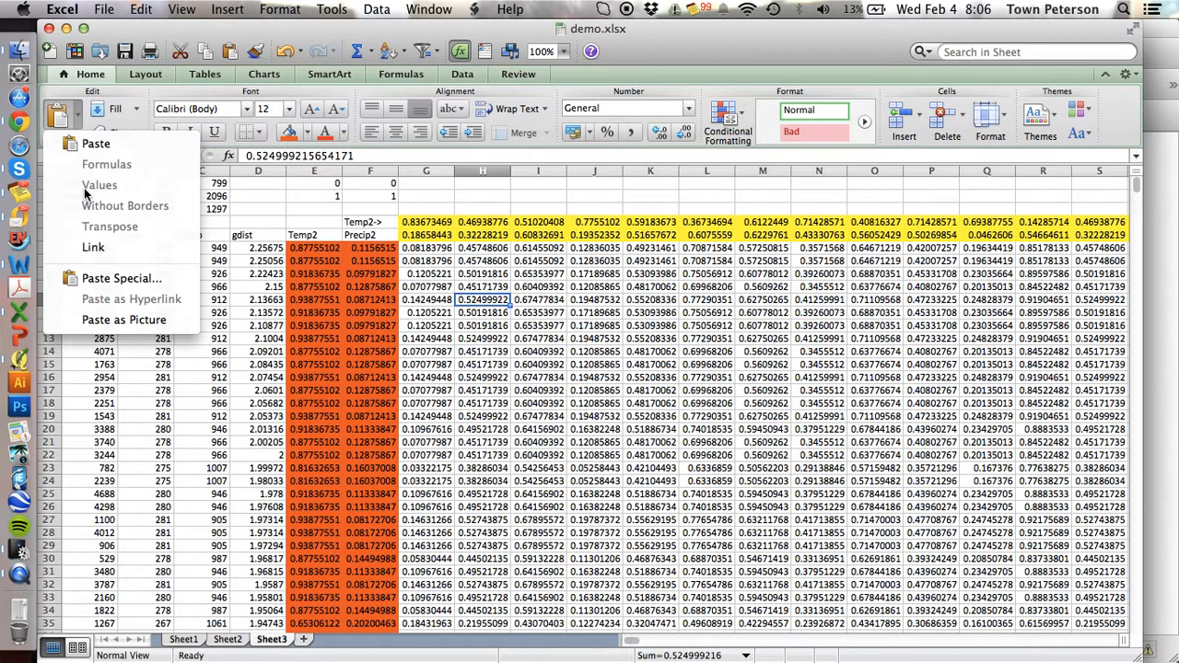
{"action": "left_click", "coordinate": [465, 298]}
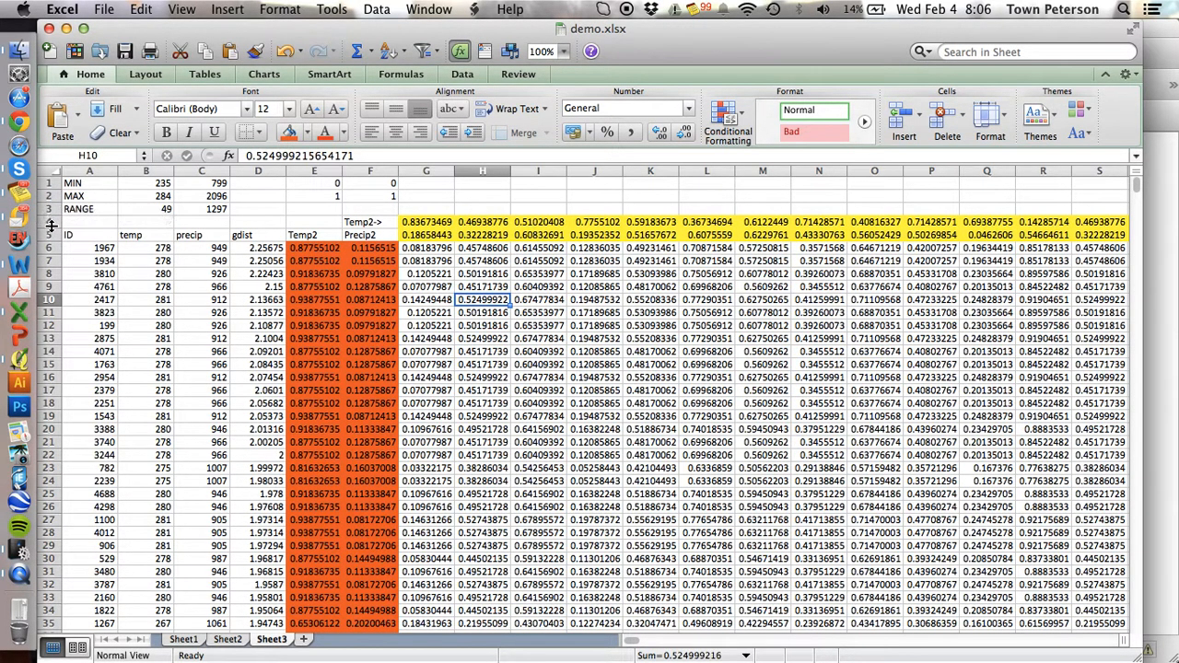
Delete the four summary rows so the ID header moves up to row 1
{"action": "left_click_drag", "start_coordinate": [48, 222], "coordinate": [48, 183]}
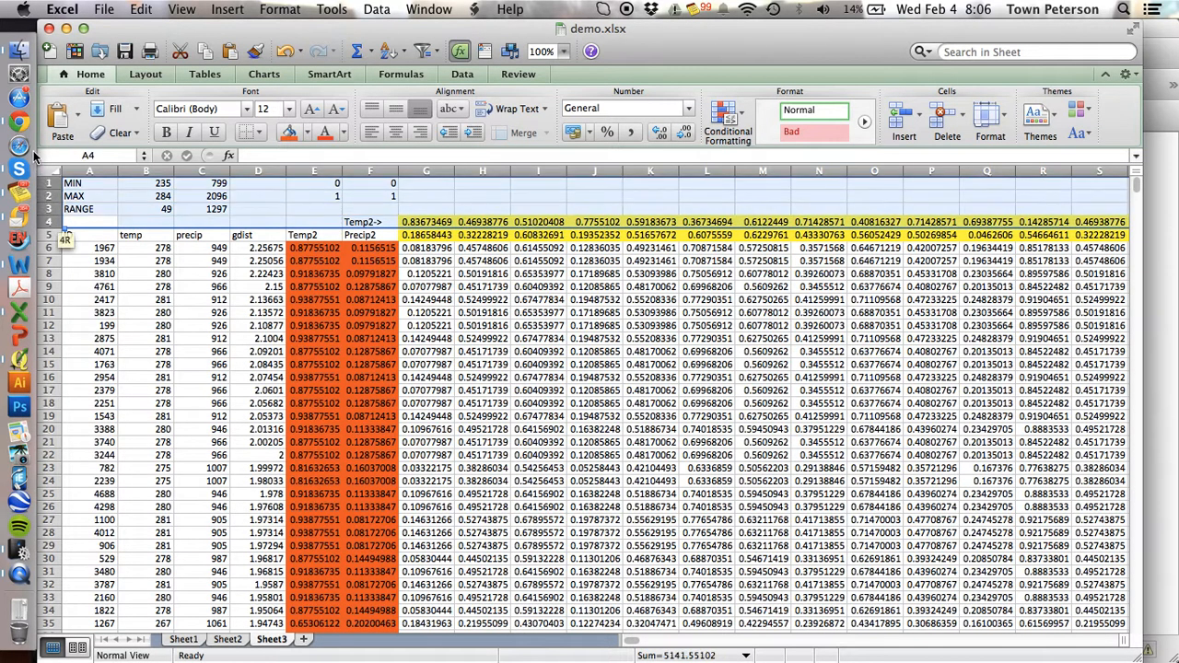
{"action": "left_click", "coordinate": [947, 115]}
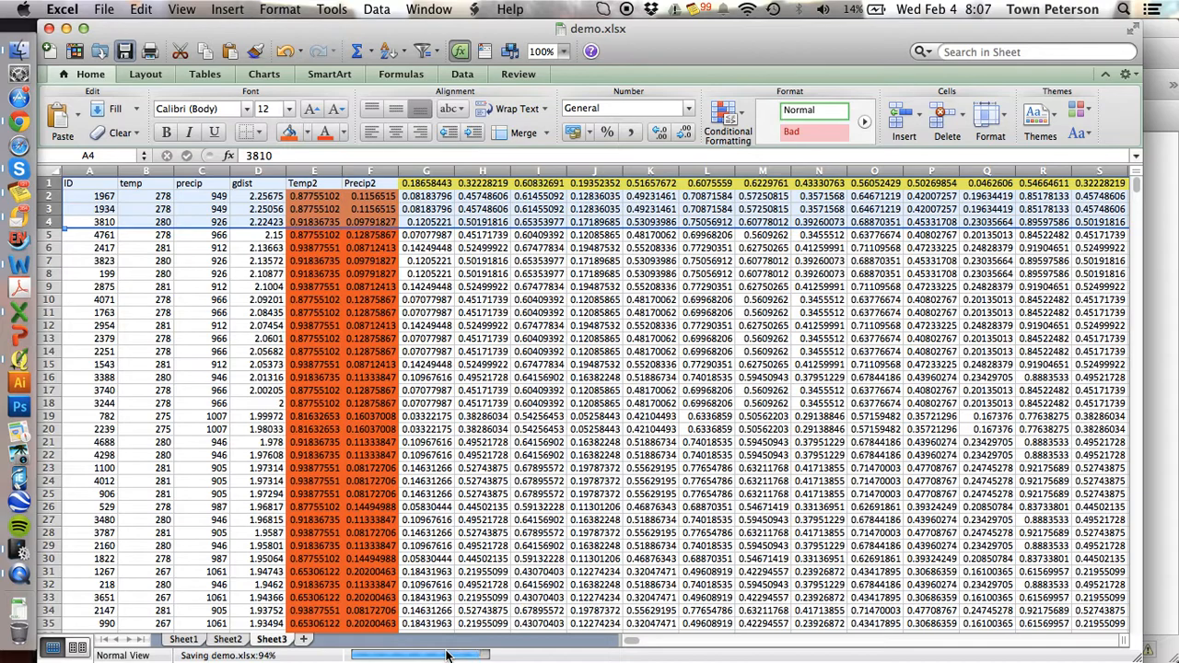
Delete the block of value columns G through YO
{"action": "left_click", "coordinate": [436, 171]}
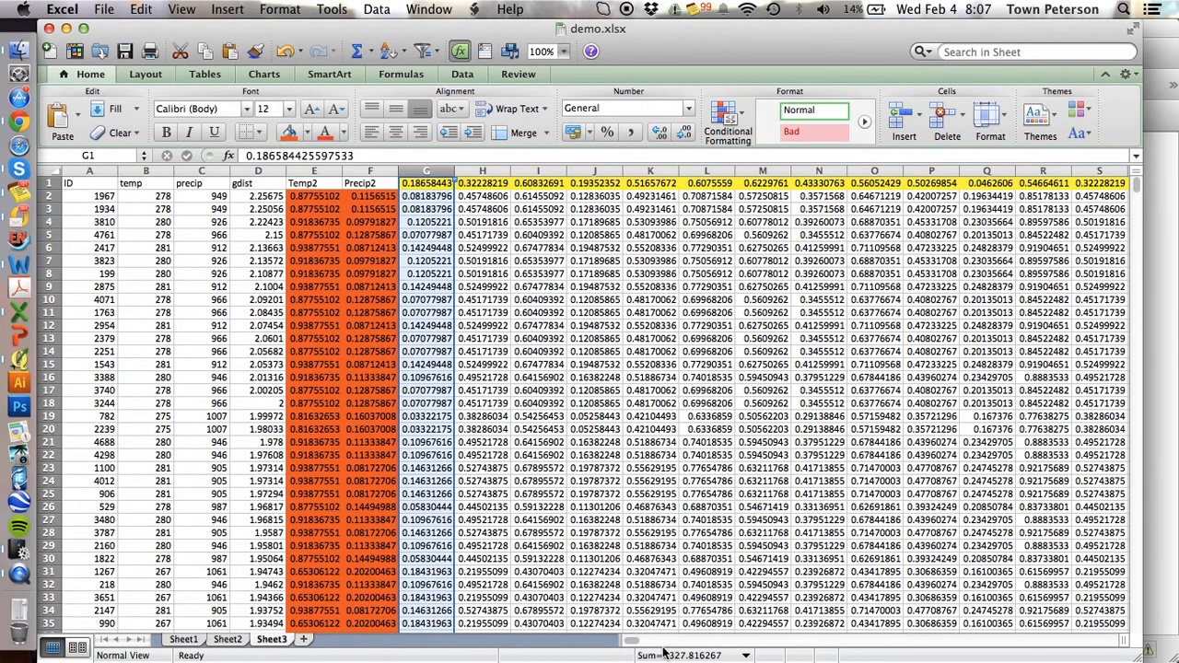
{"action": "mouse_move", "coordinate": [636, 642]}
{"action": "left_mouse_down"}
{"action": "mouse_move", "coordinate": [1122, 641]}
{"action": "mouse_move", "coordinate": [1096, 642]}
{"action": "left_mouse_up"}
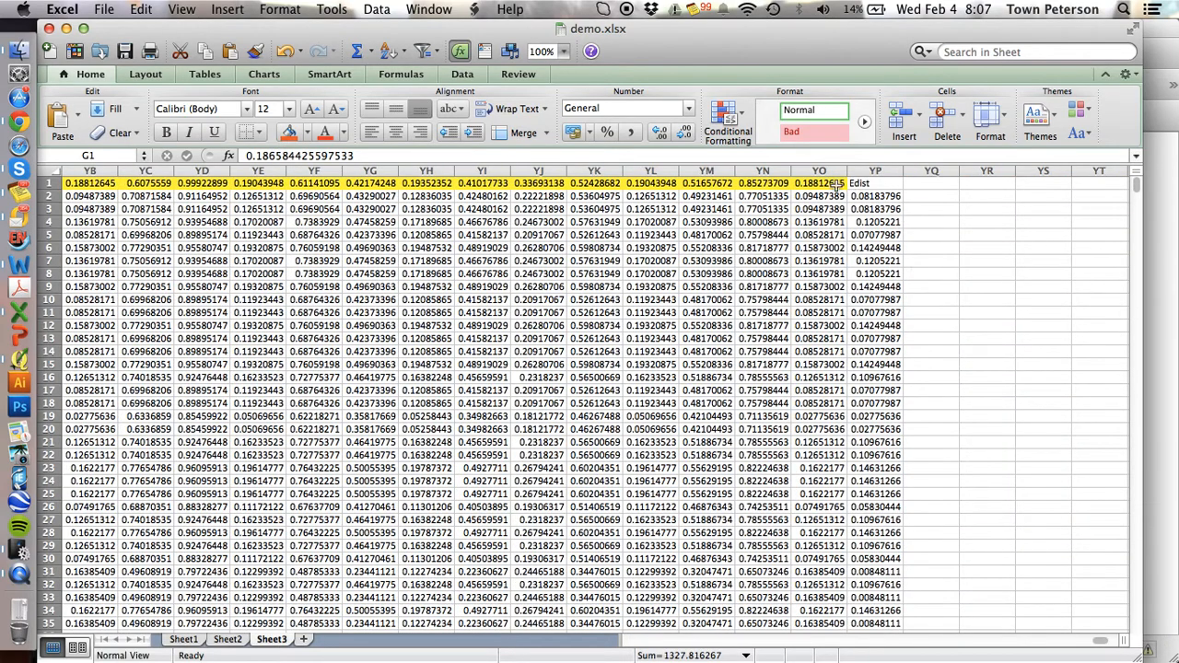
{"action": "left_click", "coordinate": [817, 170], "text": "shift"}
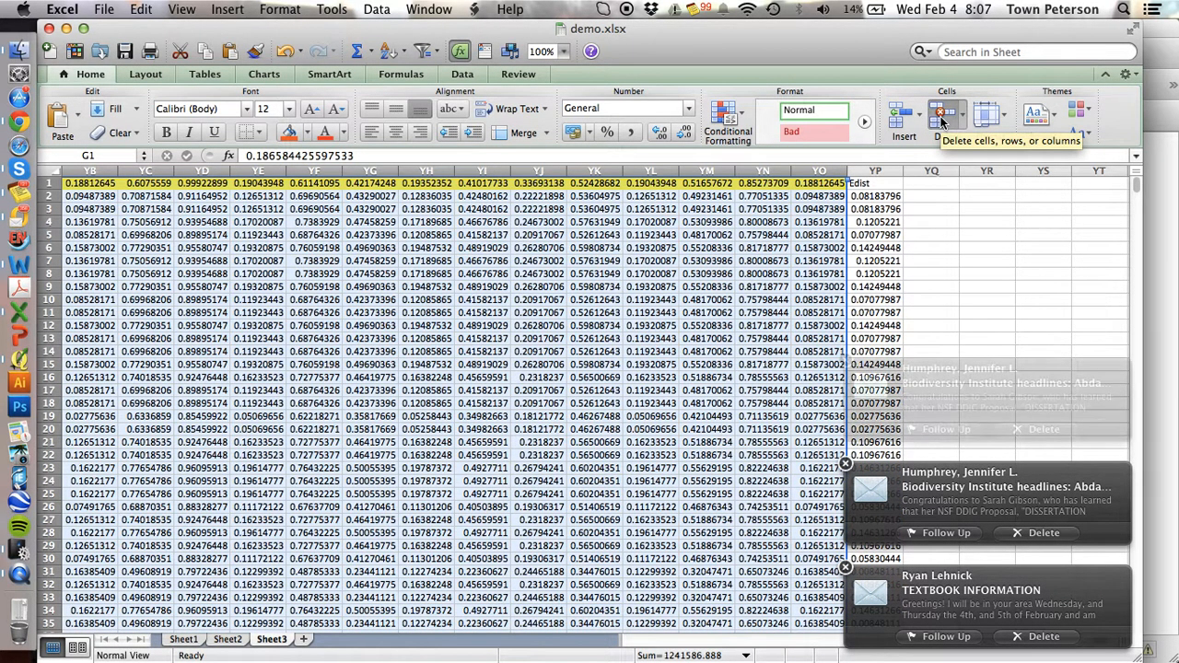
{"action": "left_click", "coordinate": [942, 118]}
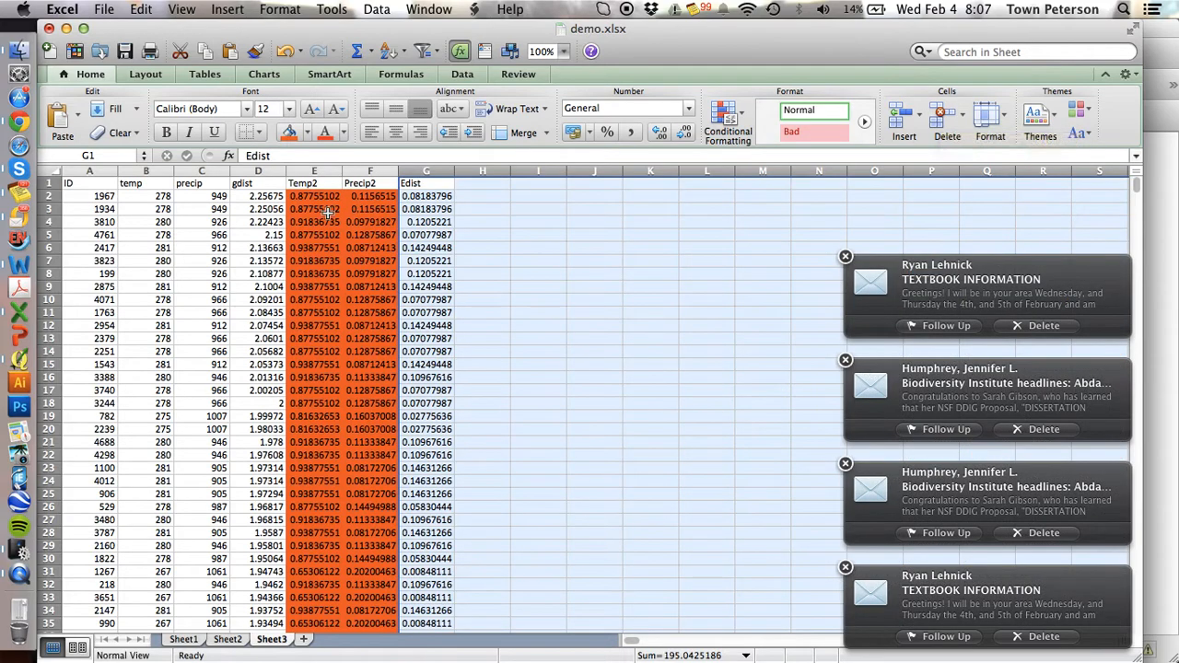
Delete the temp, precip, Temp2 and Precip2 columns, leaving ID, gdist and Edist
{"action": "left_click", "coordinate": [143, 172]}
{"action": "left_click", "coordinate": [201, 171], "text": "shift"}
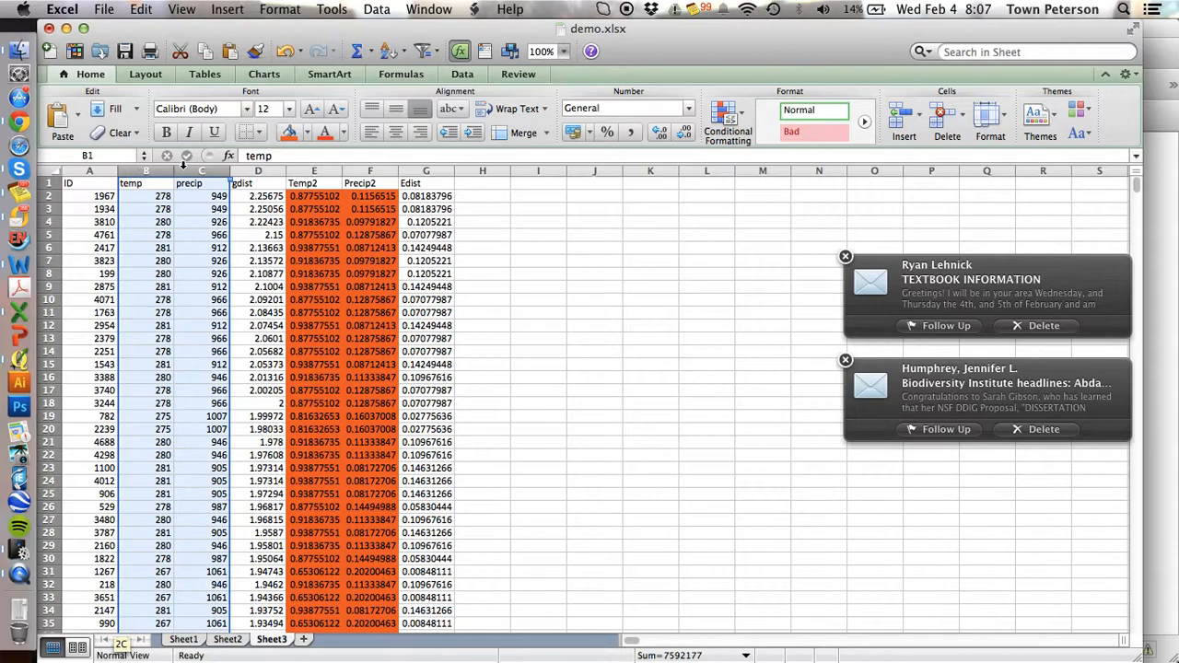
{"action": "left_click", "coordinate": [945, 118]}
{"action": "left_click", "coordinate": [201, 172]}
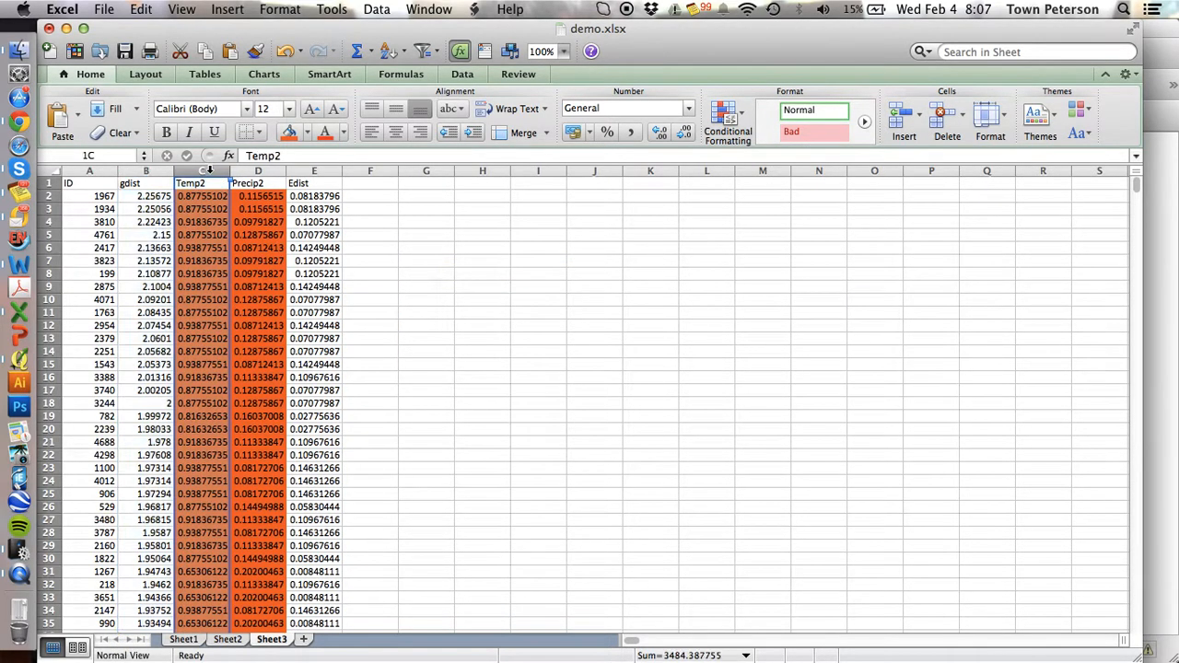
{"action": "left_click", "coordinate": [258, 171], "text": "shift"}
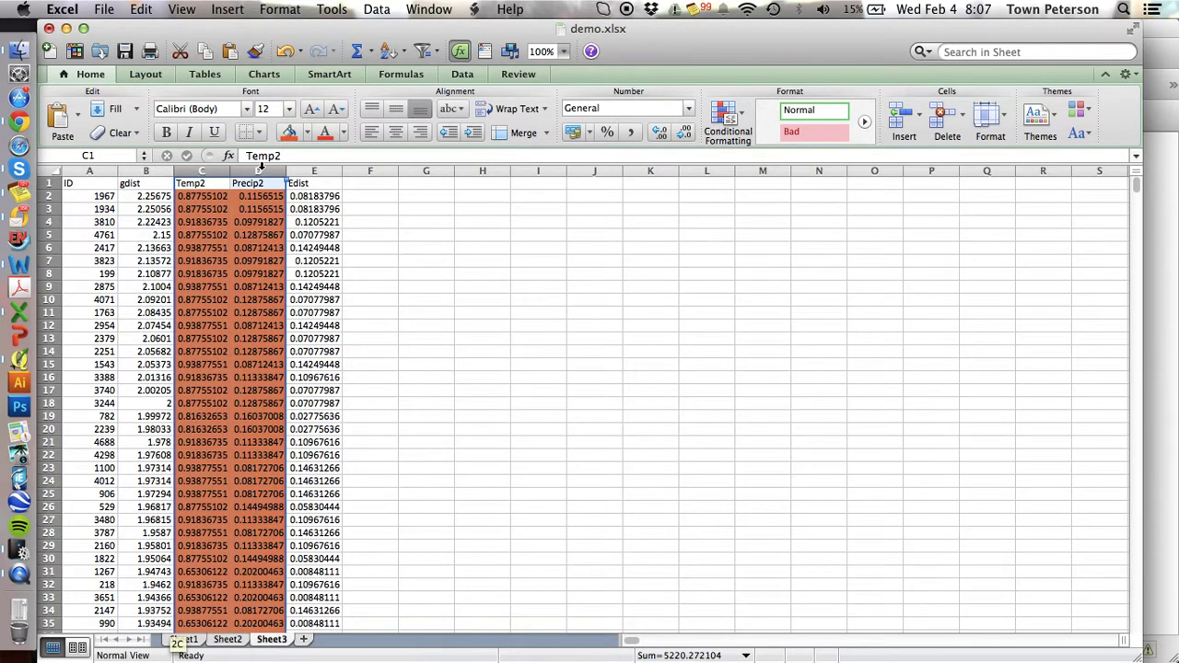
{"action": "left_click", "coordinate": [942, 115]}
{"action": "left_click", "coordinate": [147, 274]}
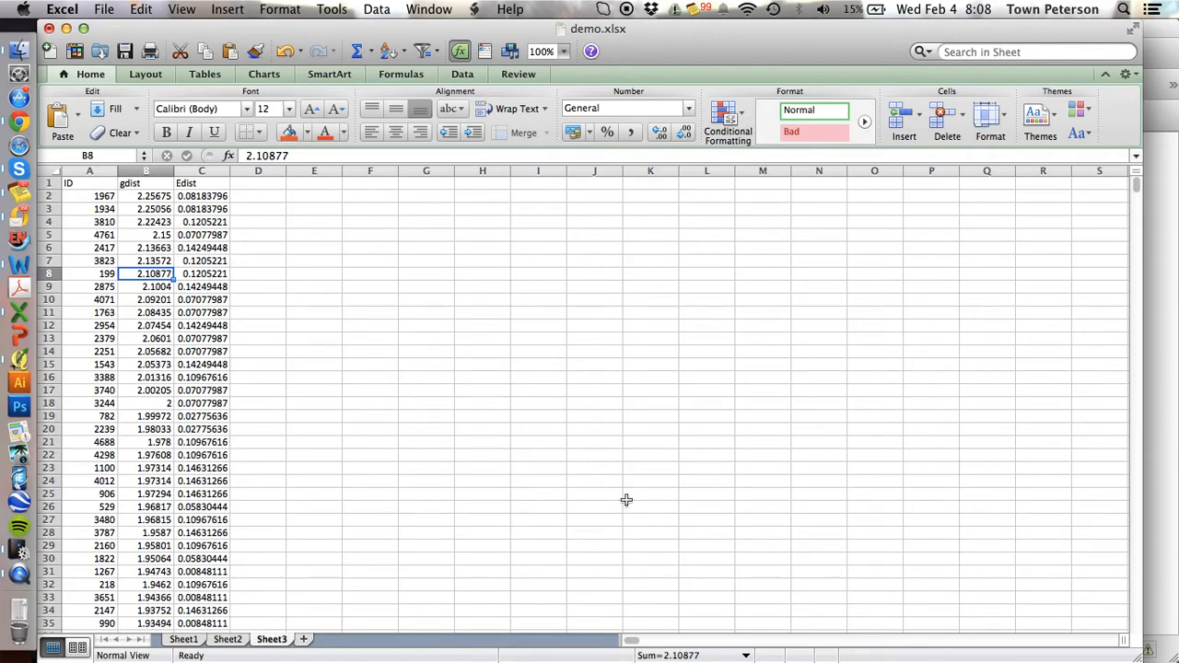
Check the gdist column down to the last data row near 4347, then save demo.xlsx
{"action": "key", "text": "Left"}
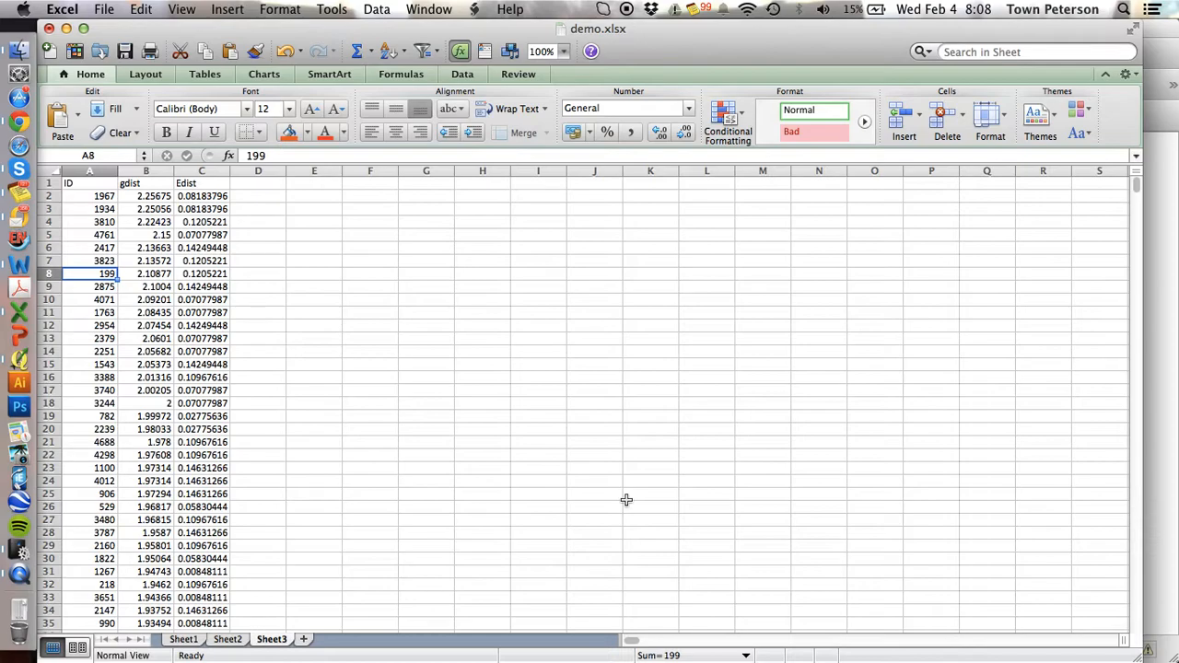
{"action": "key", "text": "Right"}
{"action": "key", "text": "Right"}
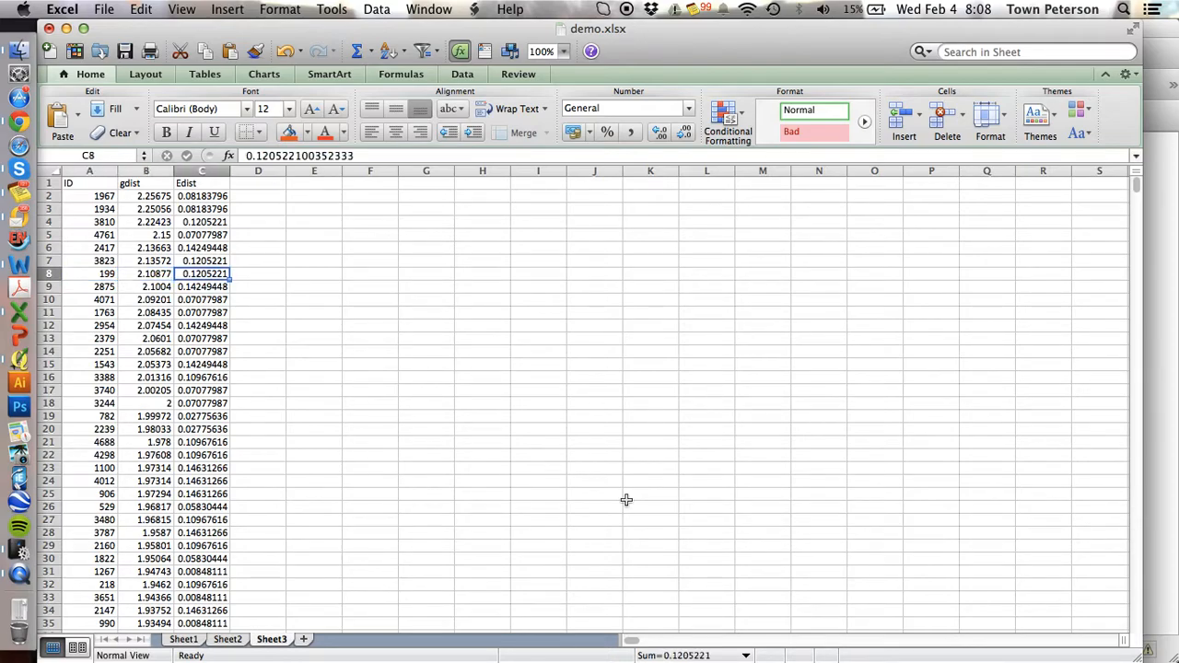
{"action": "key", "text": "ctrl+Down"}
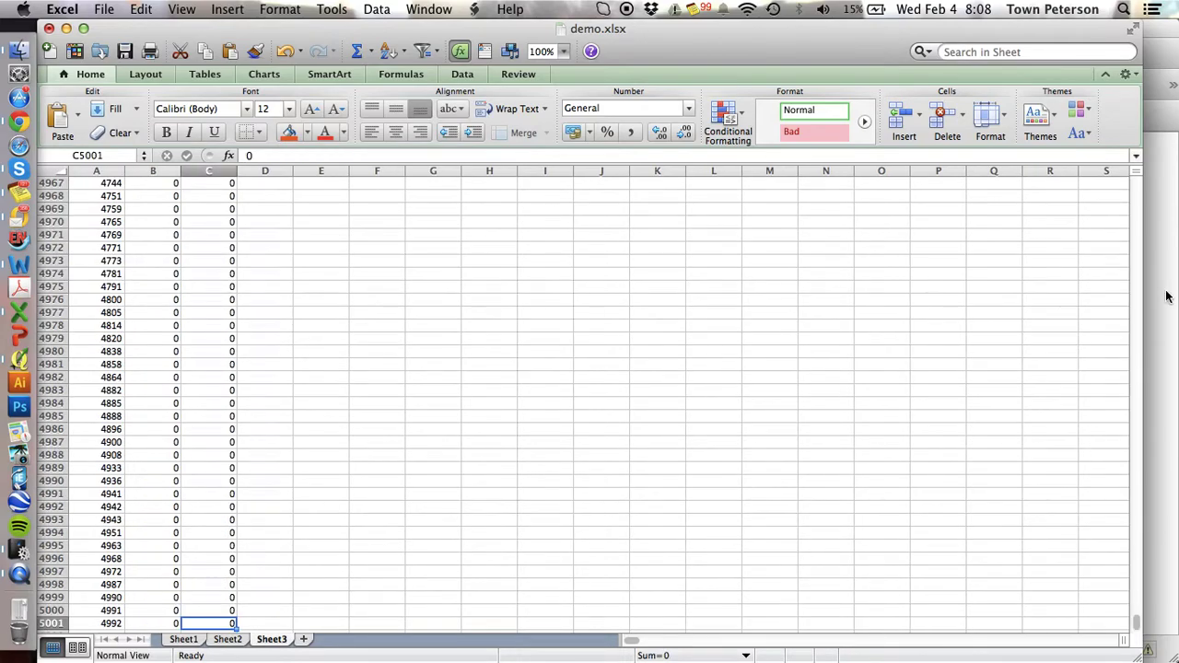
{"action": "scroll", "coordinate": [1137, 191], "scroll_direction": "up", "scroll_amount": 10}
{"action": "scroll", "coordinate": [1136, 191], "scroll_direction": "up", "scroll_amount": 10}
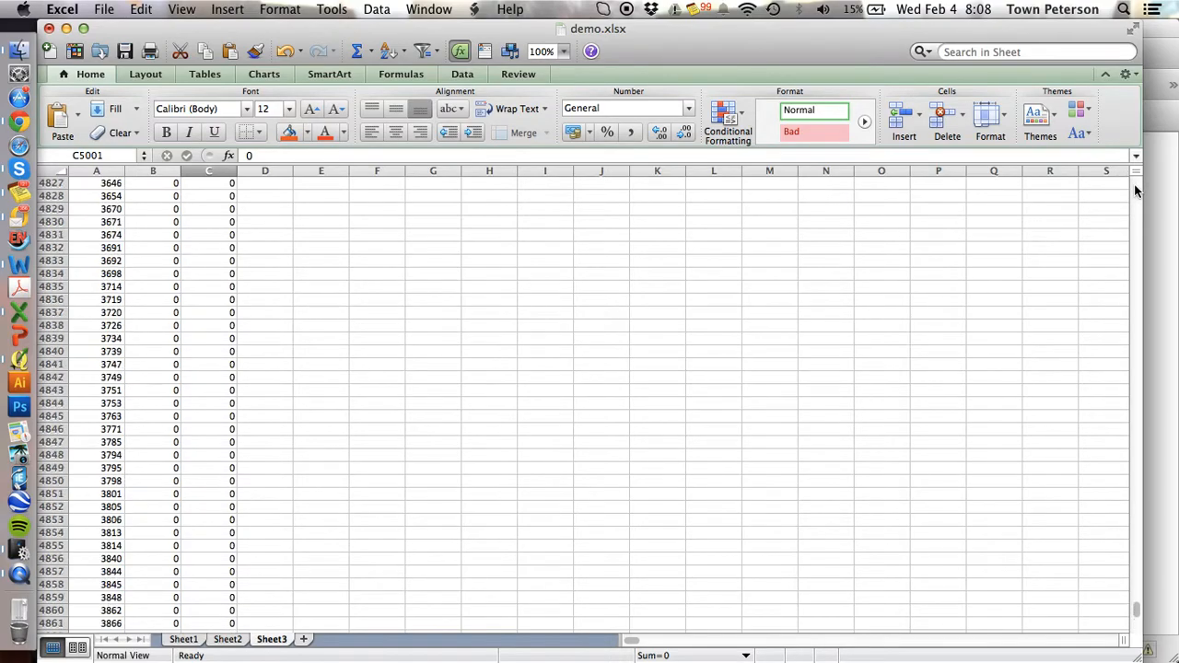
{"action": "scroll", "coordinate": [1137, 191], "scroll_direction": "up", "scroll_amount": 10}
{"action": "scroll", "coordinate": [1137, 190], "scroll_direction": "up", "scroll_amount": 10}
{"action": "scroll", "coordinate": [1137, 191], "scroll_direction": "up", "scroll_amount": 10}
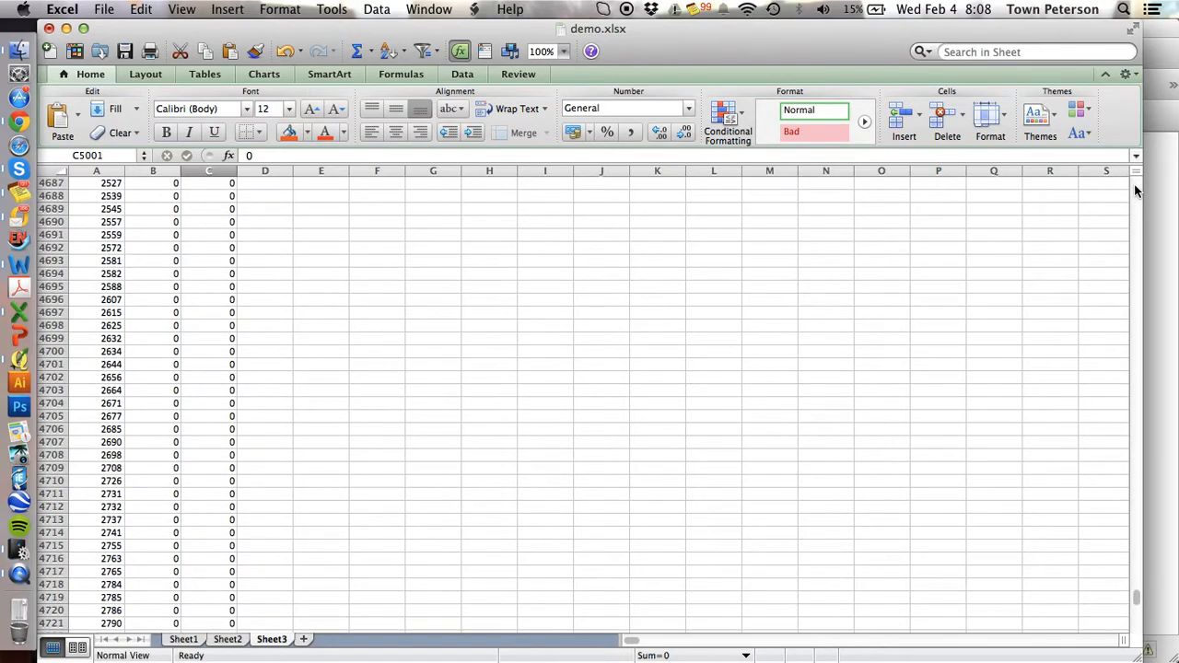
{"action": "scroll", "coordinate": [1137, 190], "scroll_direction": "up", "scroll_amount": 10}
{"action": "scroll", "coordinate": [1137, 190], "scroll_direction": "up", "scroll_amount": 10}
{"action": "scroll", "coordinate": [1137, 190], "scroll_direction": "up", "scroll_amount": 10}
{"action": "scroll", "coordinate": [1137, 191], "scroll_direction": "up", "scroll_amount": 10}
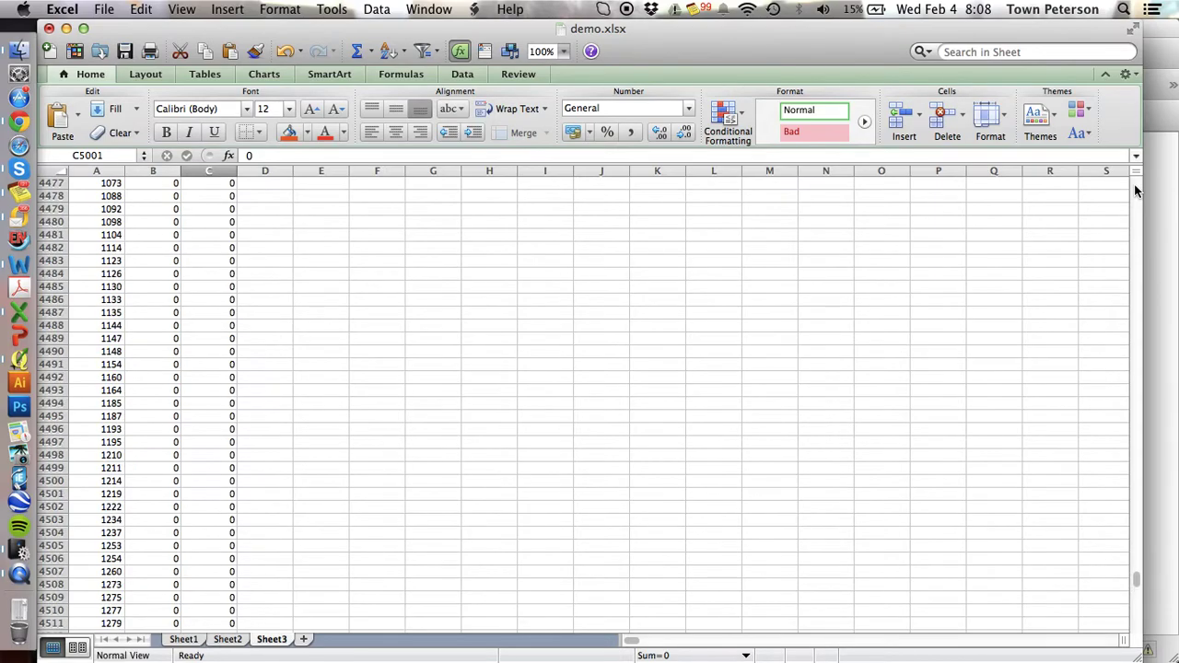
{"action": "scroll", "coordinate": [1137, 191], "scroll_direction": "up", "scroll_amount": 10}
{"action": "scroll", "coordinate": [1137, 191], "scroll_direction": "up", "scroll_amount": 10}
{"action": "scroll", "coordinate": [1137, 191], "scroll_direction": "up", "scroll_amount": 10}
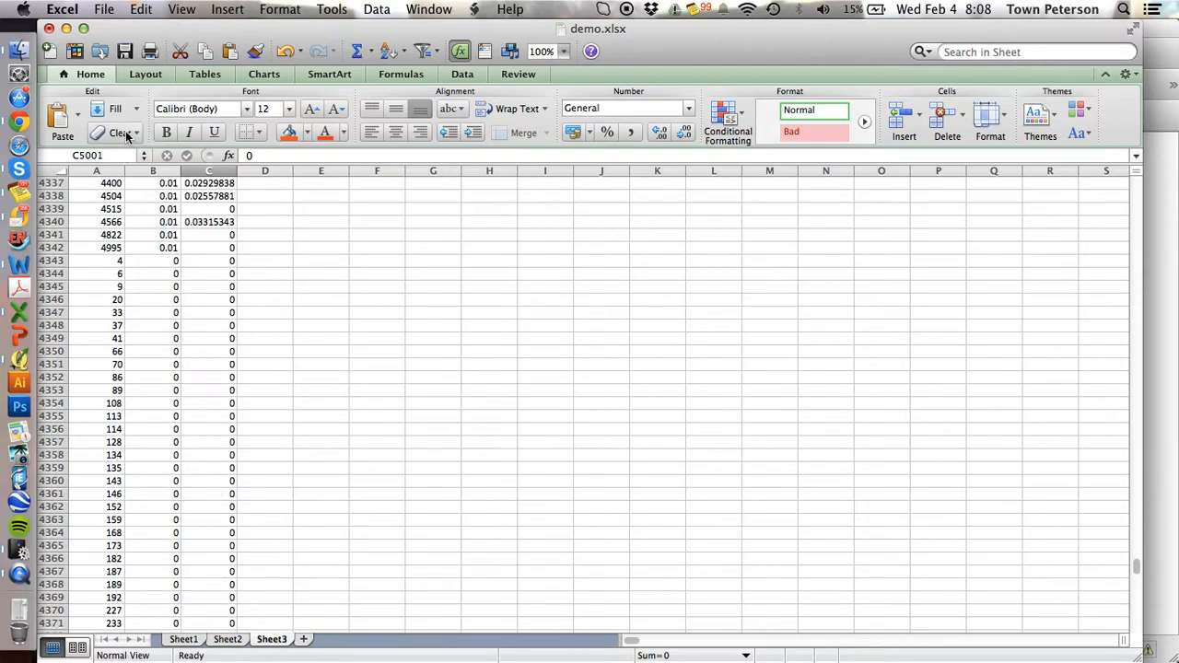
{"action": "left_click", "coordinate": [126, 51]}
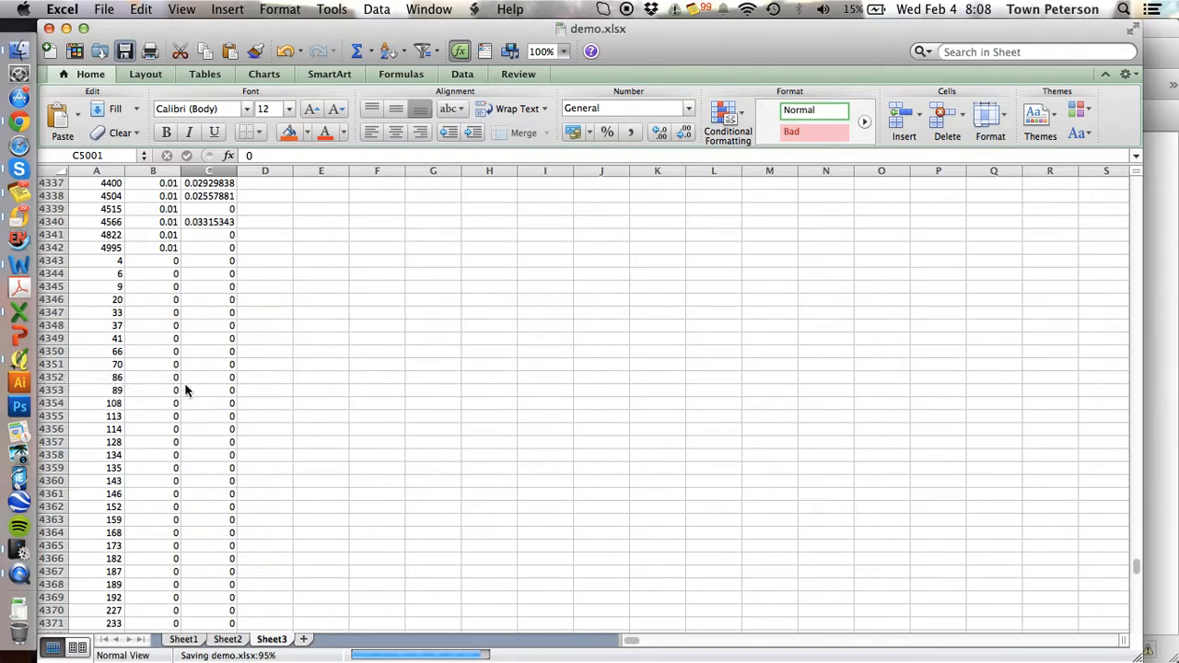
Save the active sheet as edist.csv in Windows Comma Separated format, accepting the warnings
{"action": "left_click", "coordinate": [171, 314]}
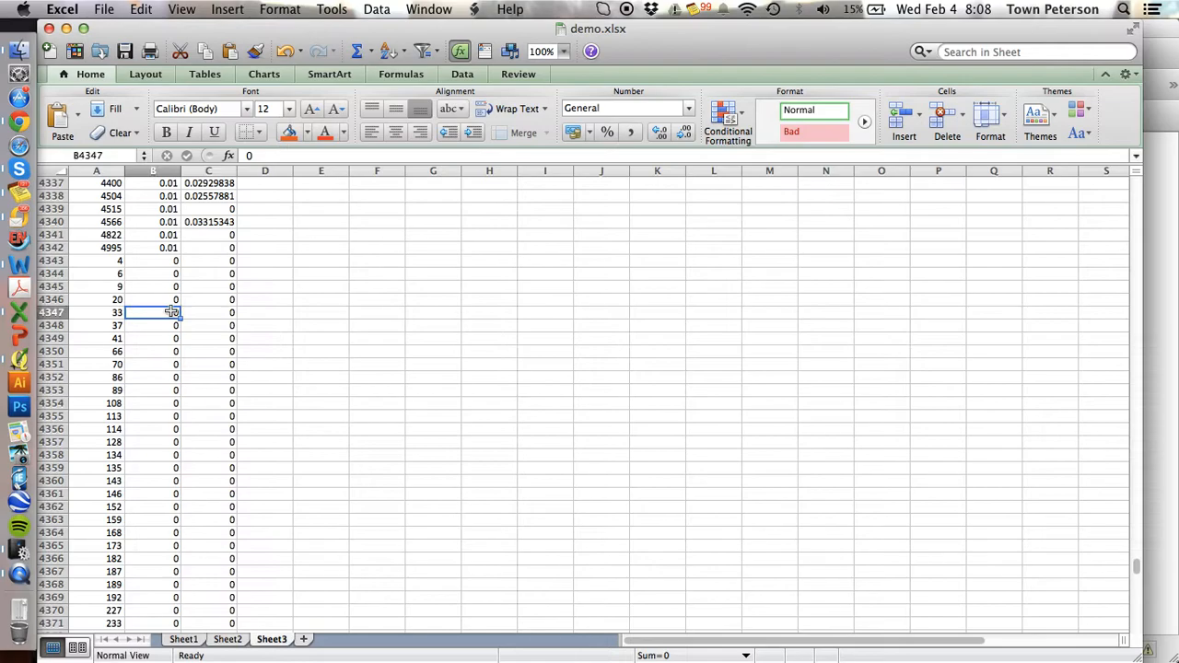
{"action": "key", "text": "super+a"}
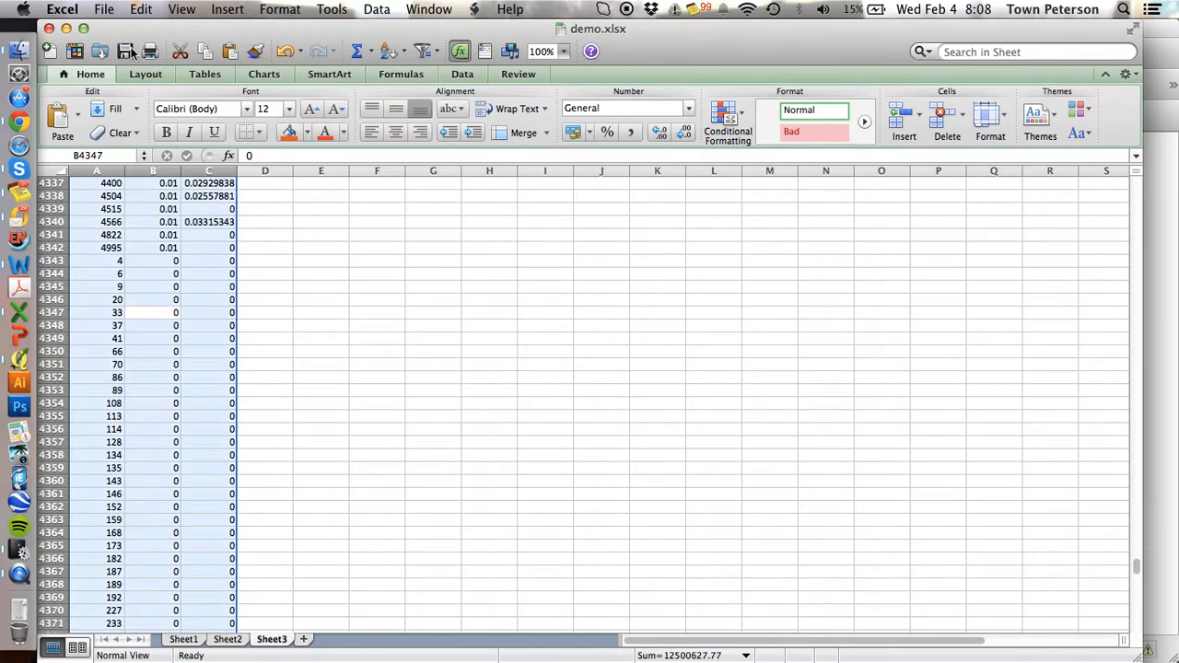
{"action": "left_click", "coordinate": [103, 9]}
{"action": "left_click", "coordinate": [131, 155]}
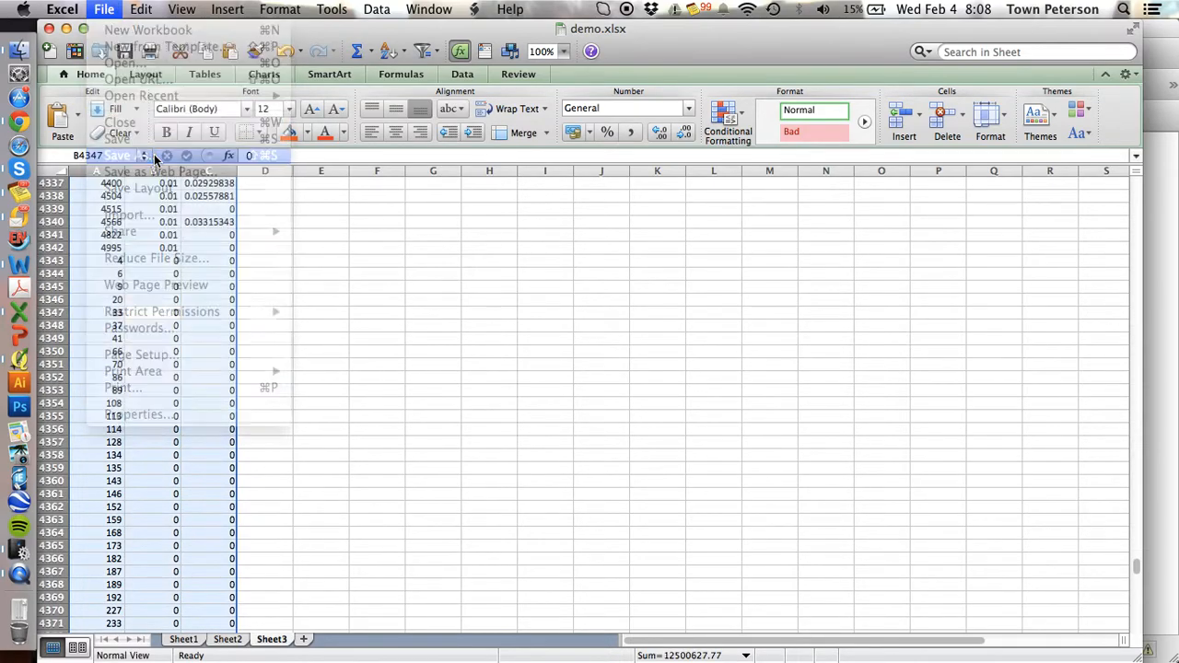
{"action": "left_click", "coordinate": [567, 355]}
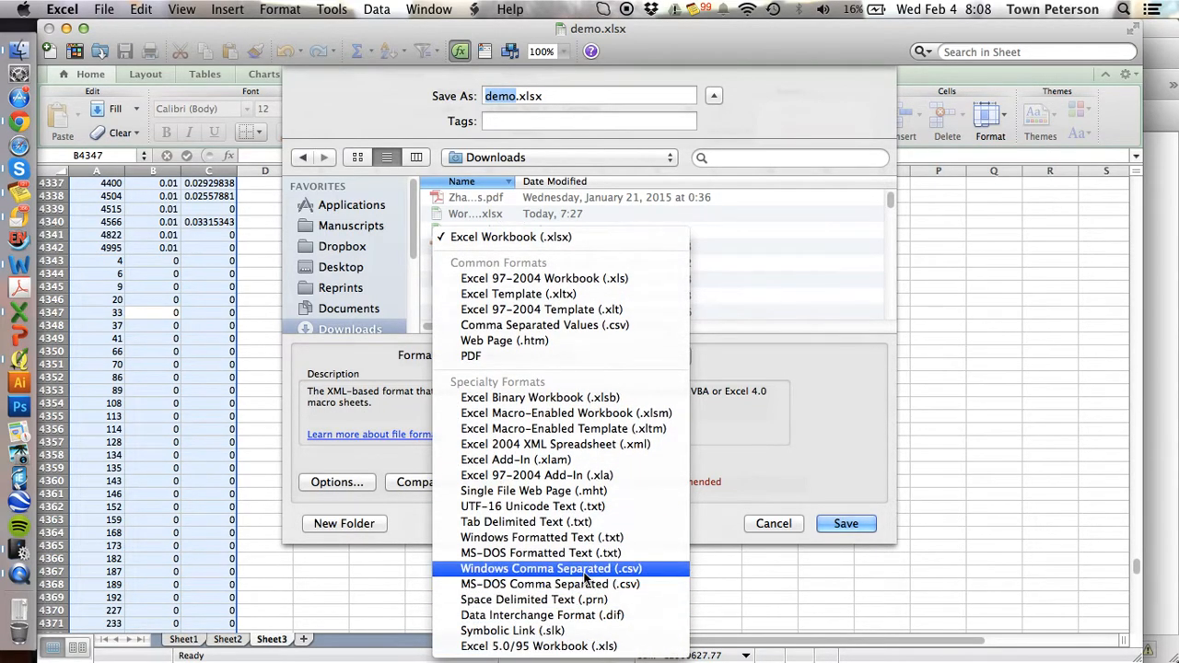
{"action": "left_click", "coordinate": [550, 583]}
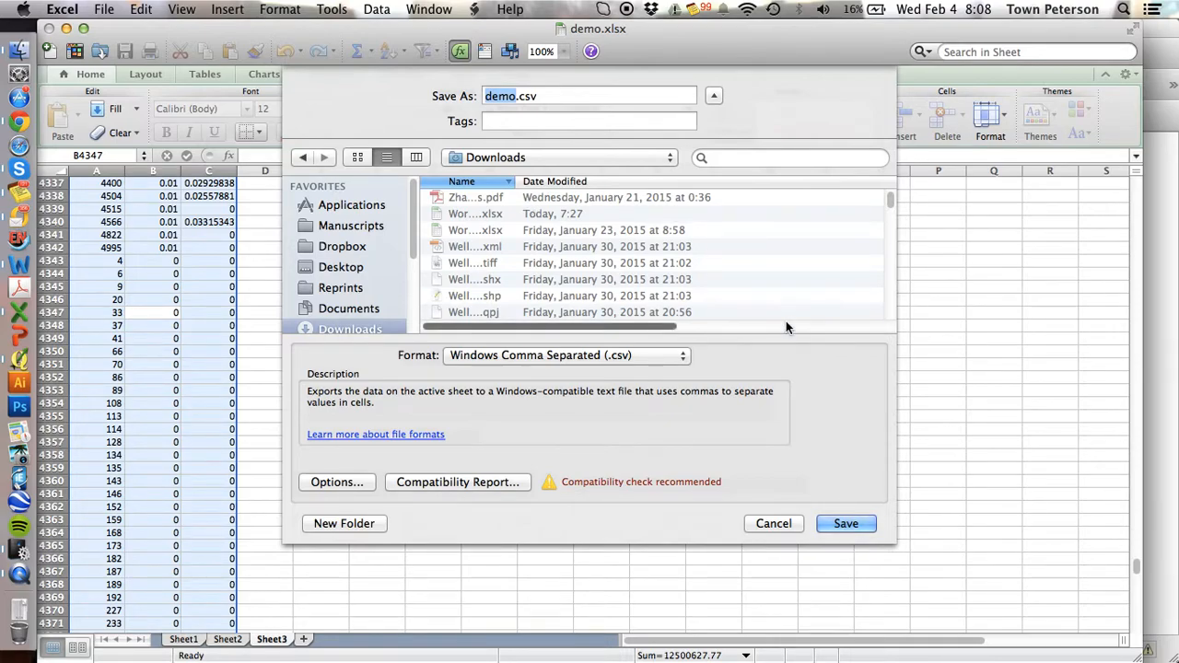
{"action": "type", "text": "edist"}
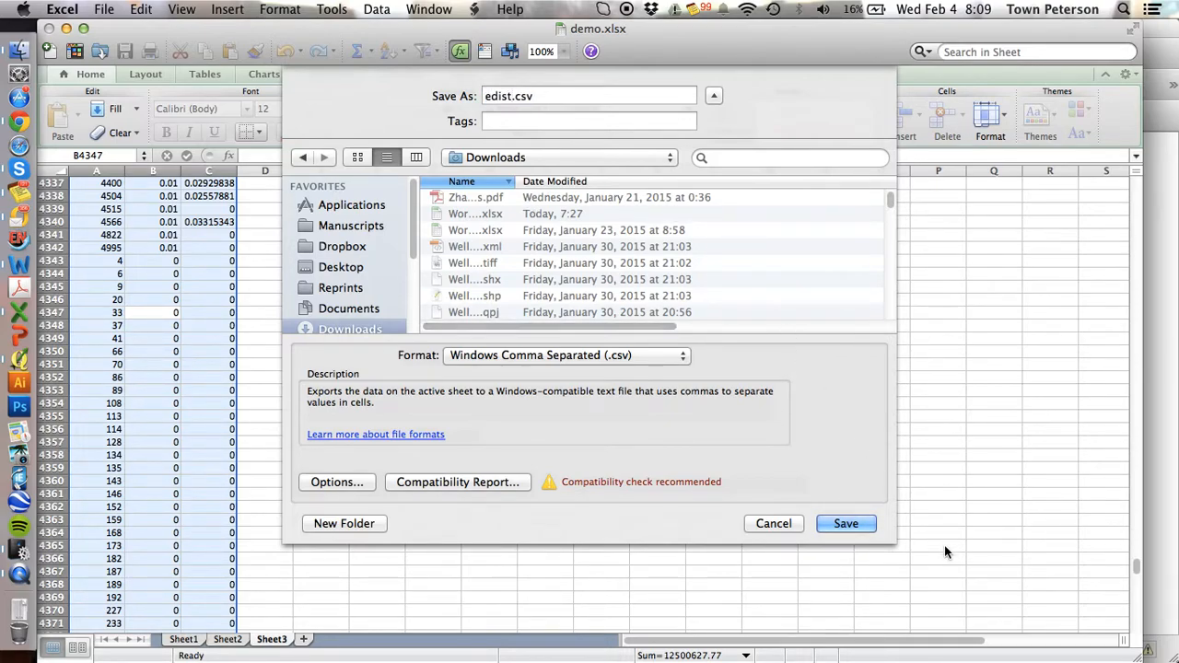
{"action": "left_click", "coordinate": [846, 523]}
{"action": "left_click", "coordinate": [848, 523]}
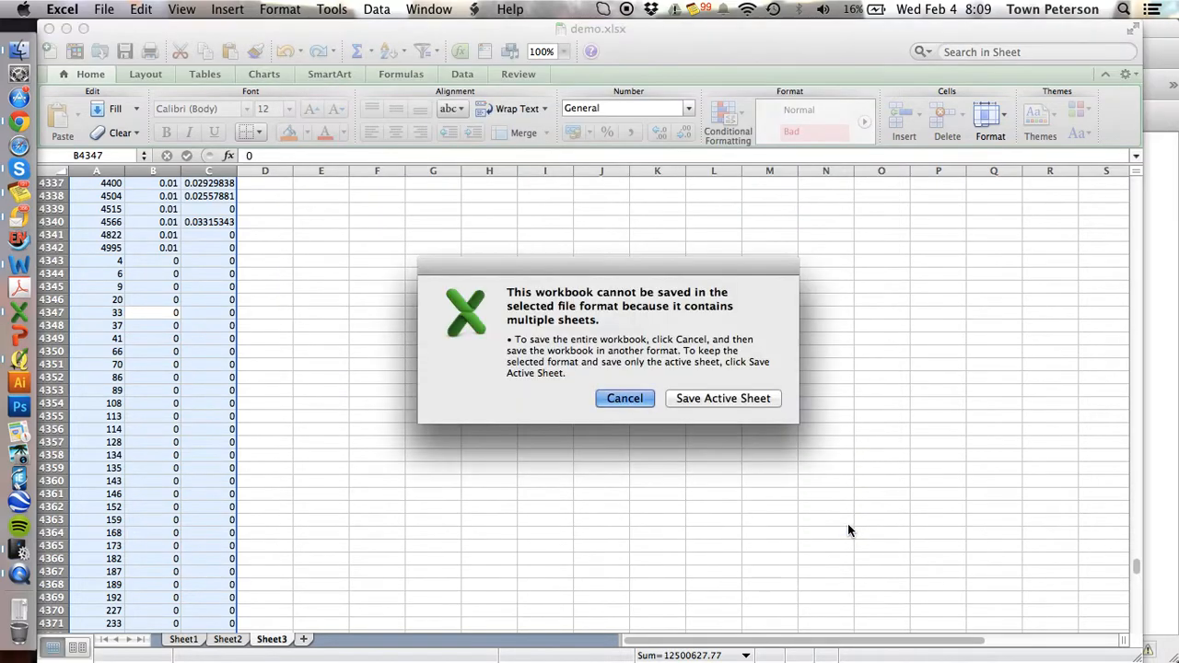
{"action": "left_click", "coordinate": [744, 398]}
{"action": "left_click", "coordinate": [738, 397]}
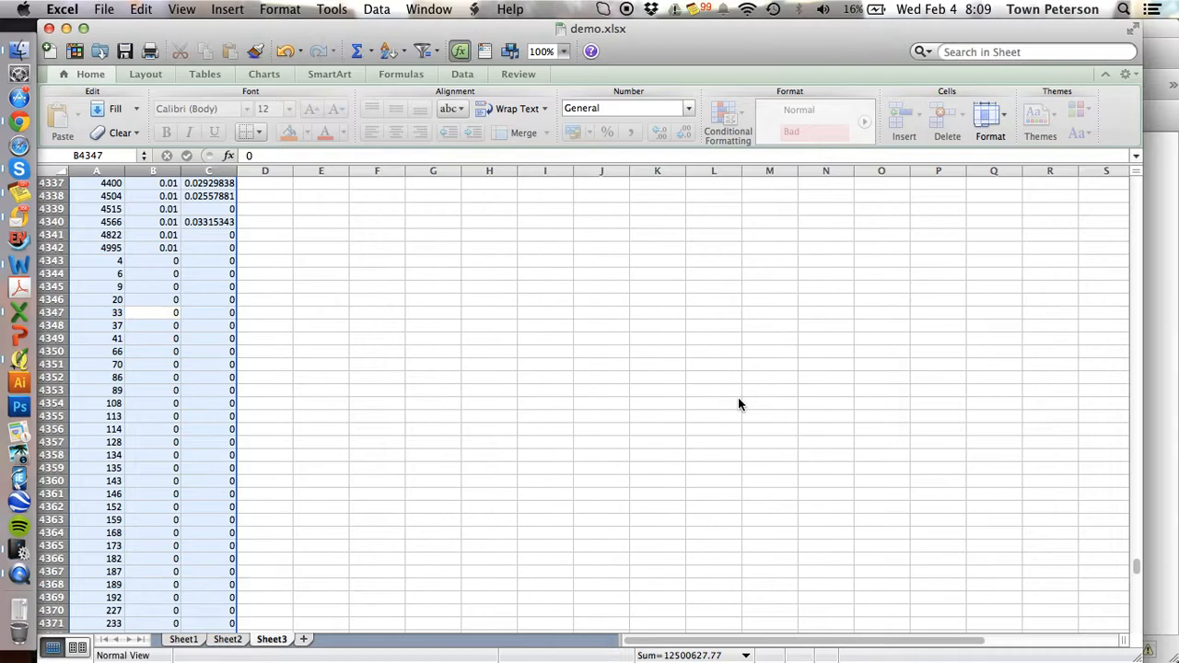
Close edist.csv without saving further changes and switch over to QGIS
{"action": "left_click", "coordinate": [48, 28]}
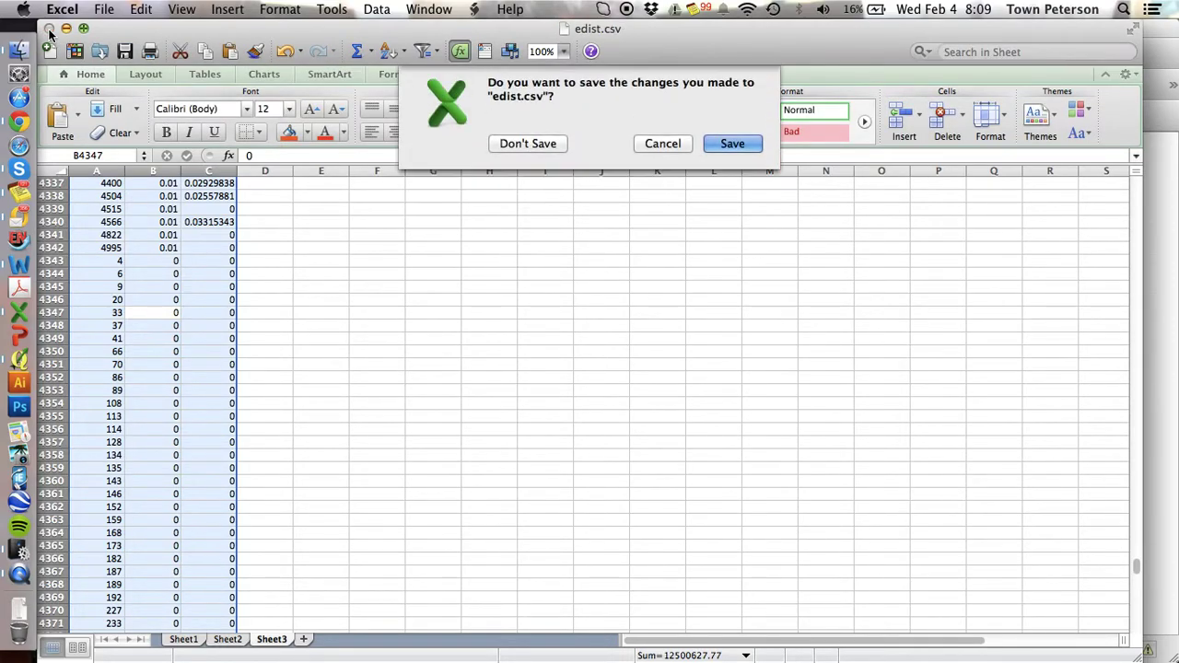
{"action": "left_click", "coordinate": [528, 144]}
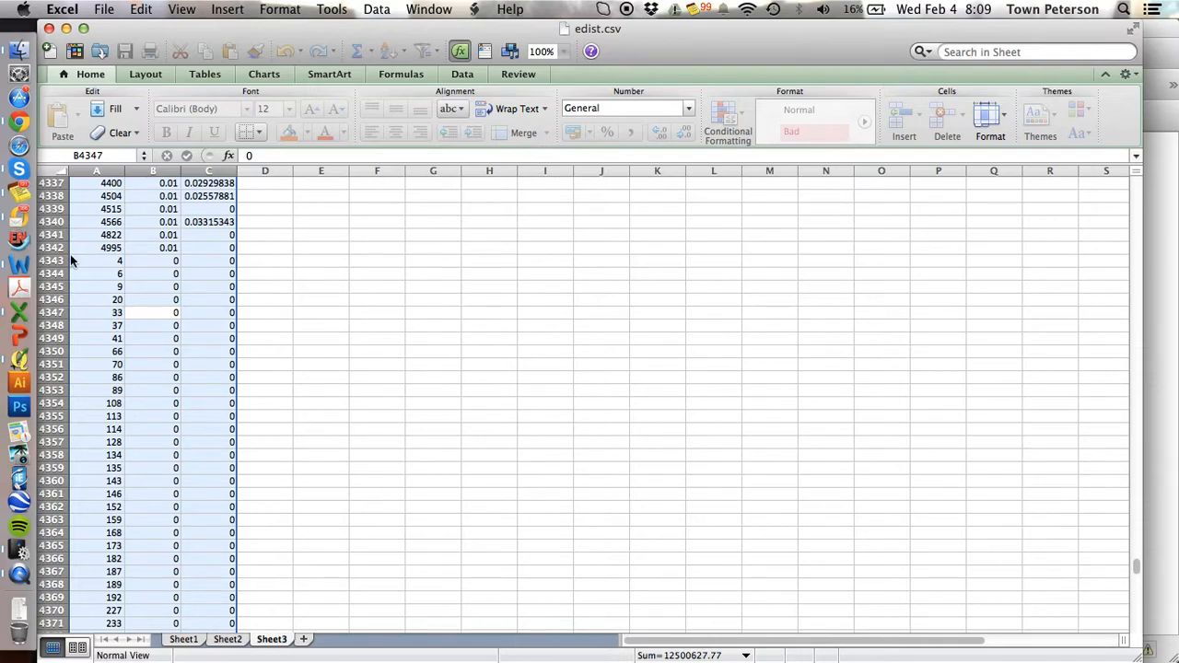
{"action": "left_click", "coordinate": [21, 360]}
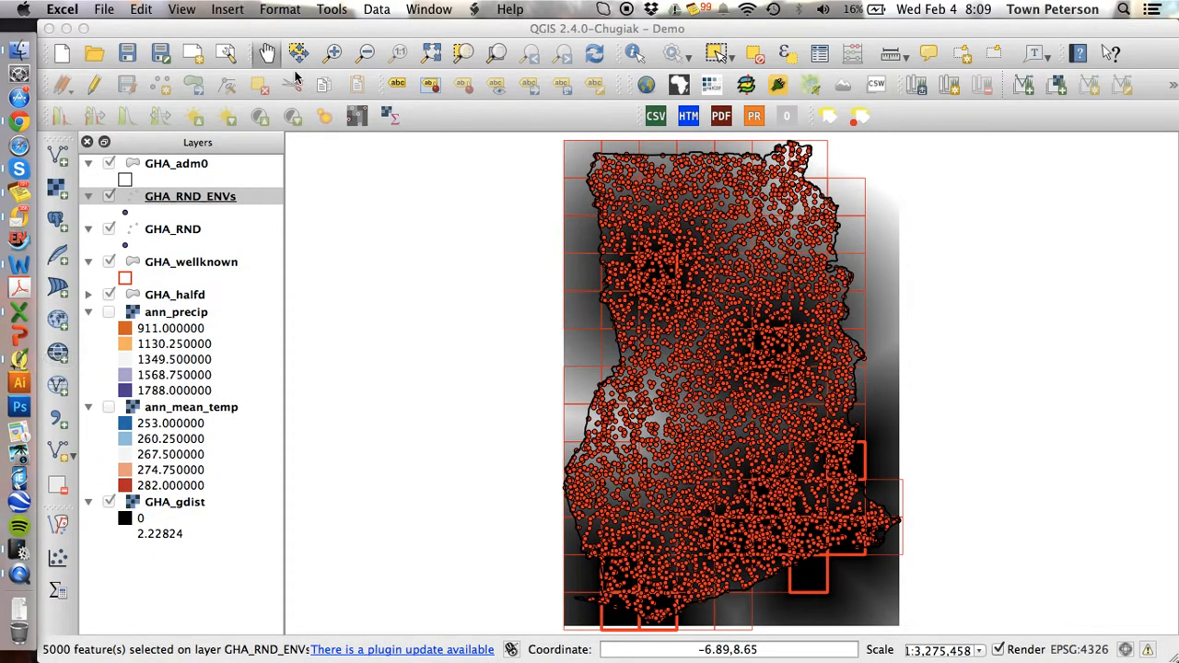
Start a delimited text layer import and choose Downloads/edist.csv as the source
{"action": "left_click", "coordinate": [285, 32]}
{"action": "left_click", "coordinate": [198, 199]}
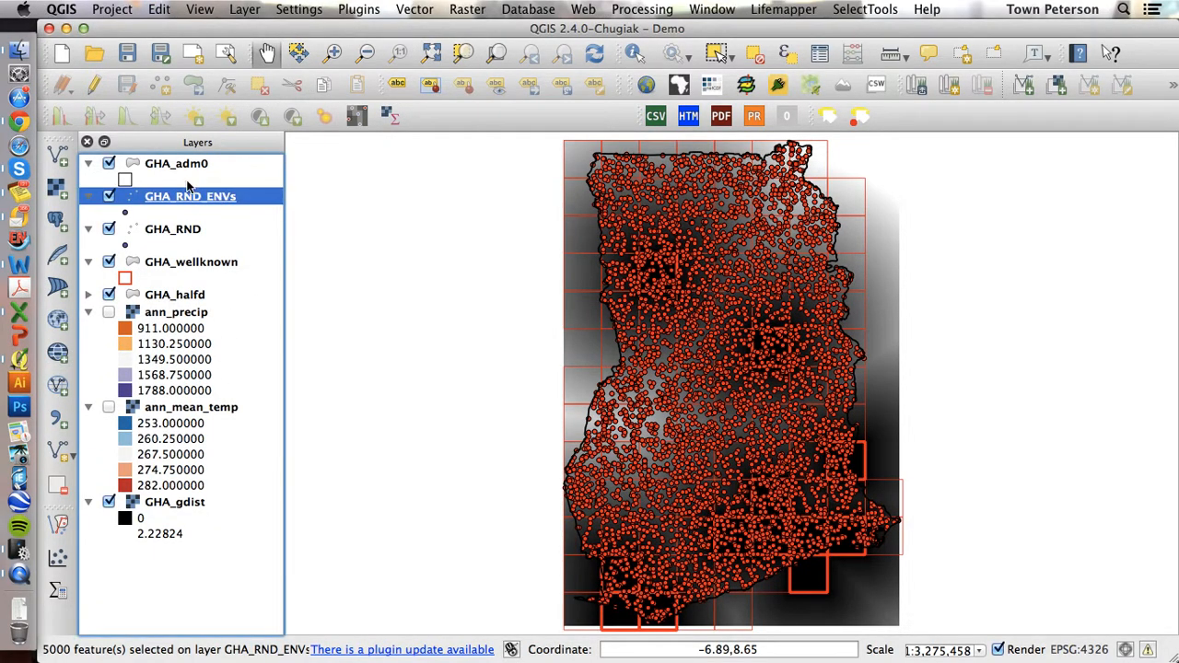
{"action": "left_click", "coordinate": [58, 424]}
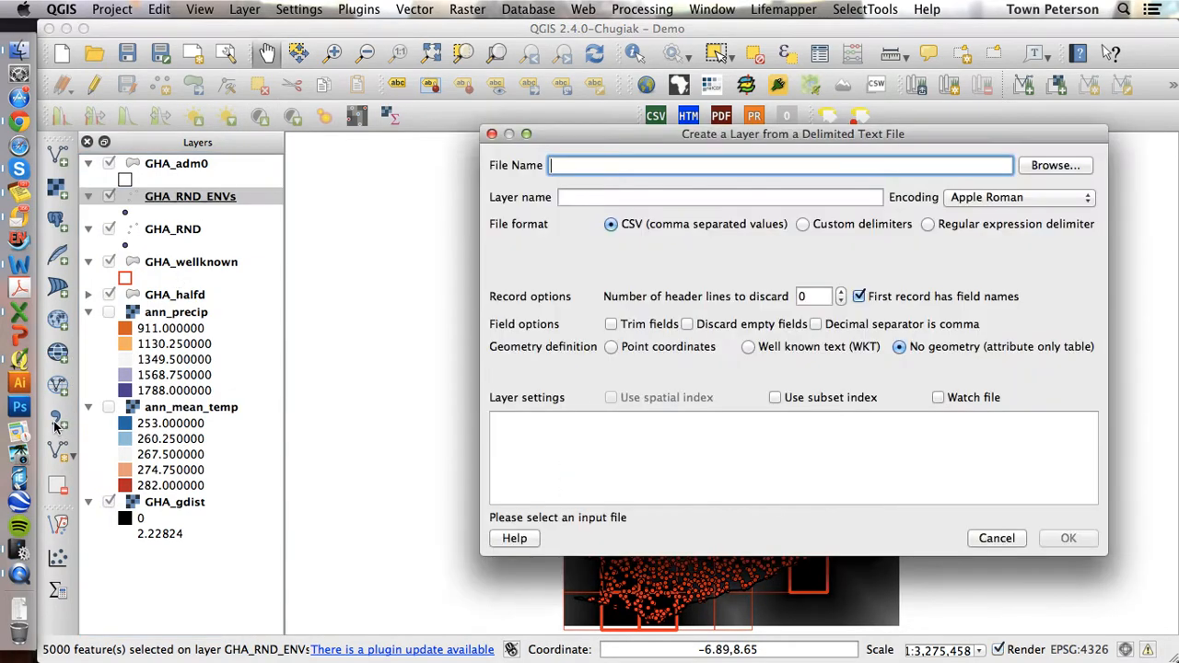
{"action": "left_click", "coordinate": [1056, 166]}
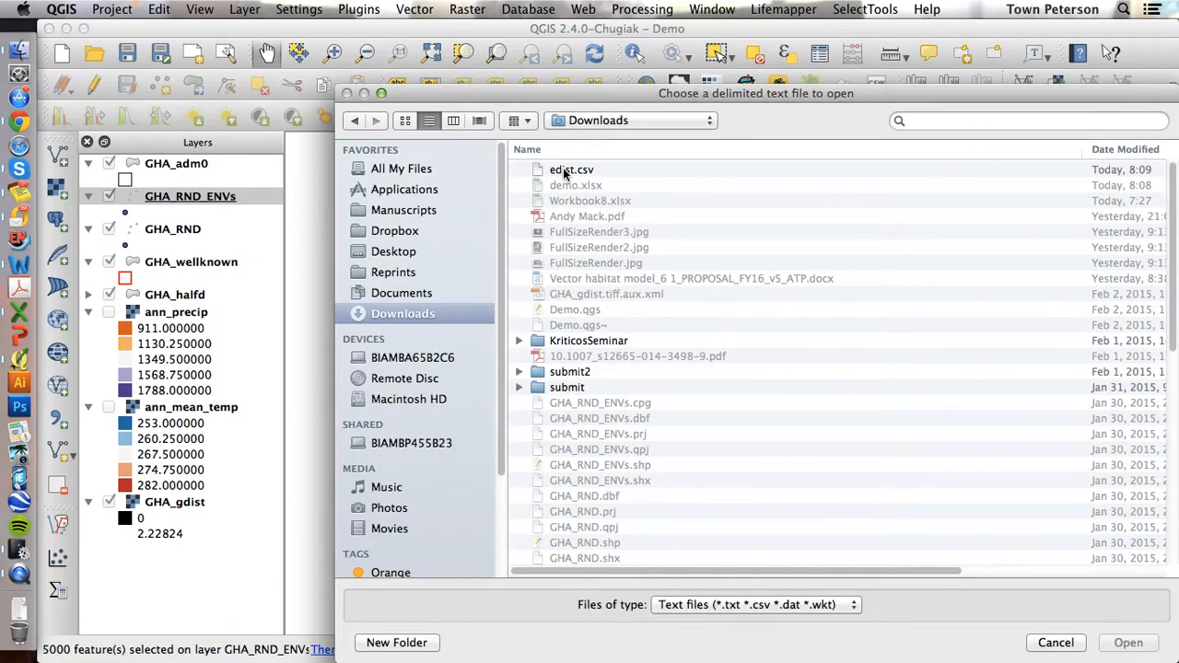
{"action": "left_click", "coordinate": [572, 170]}
{"action": "left_click", "coordinate": [1128, 643]}
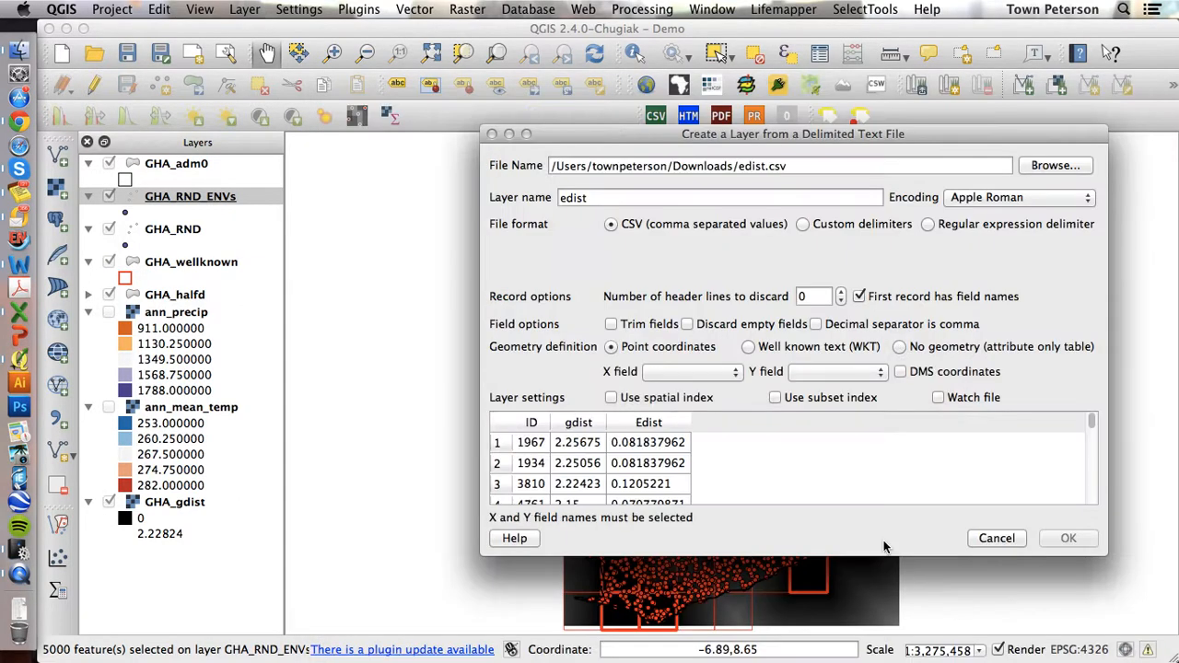
Add it as a no-geometry attribute table and select the new edist layer
{"action": "left_click", "coordinate": [900, 348]}
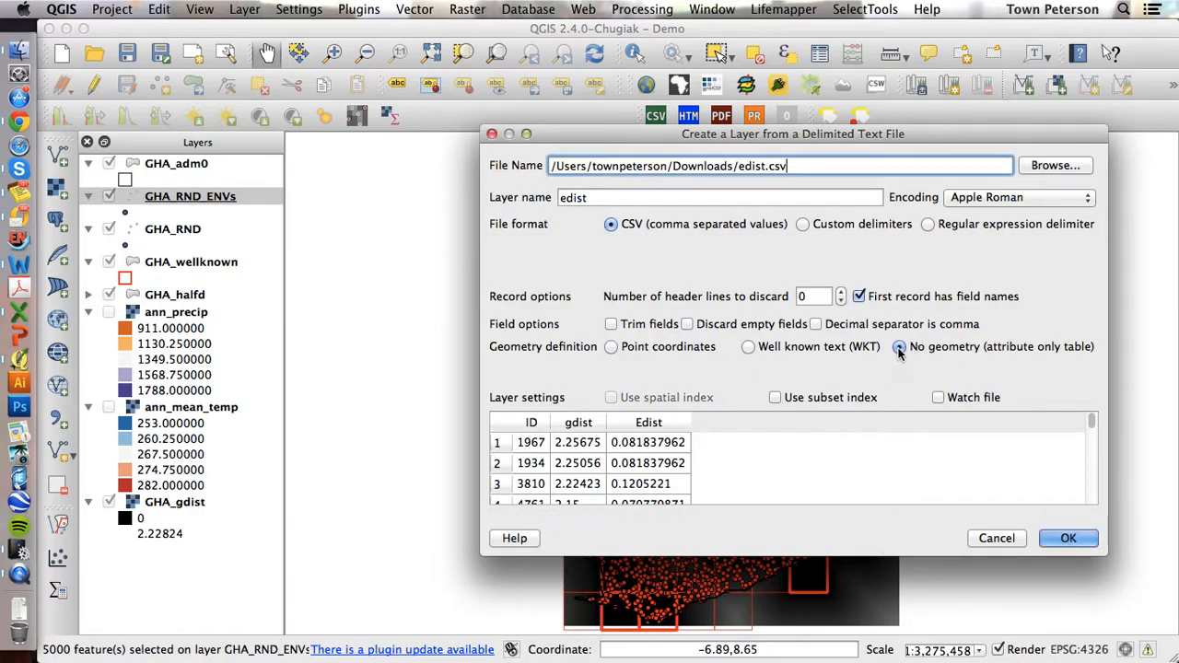
{"action": "left_click", "coordinate": [1069, 538]}
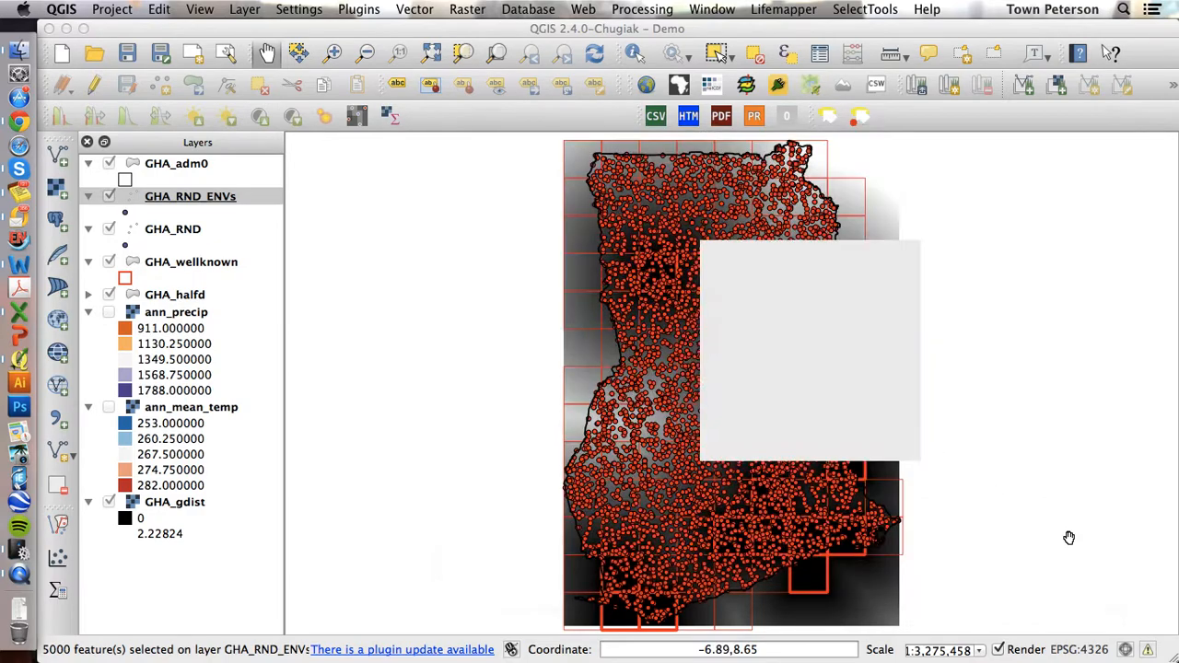
{"action": "left_click", "coordinate": [129, 195]}
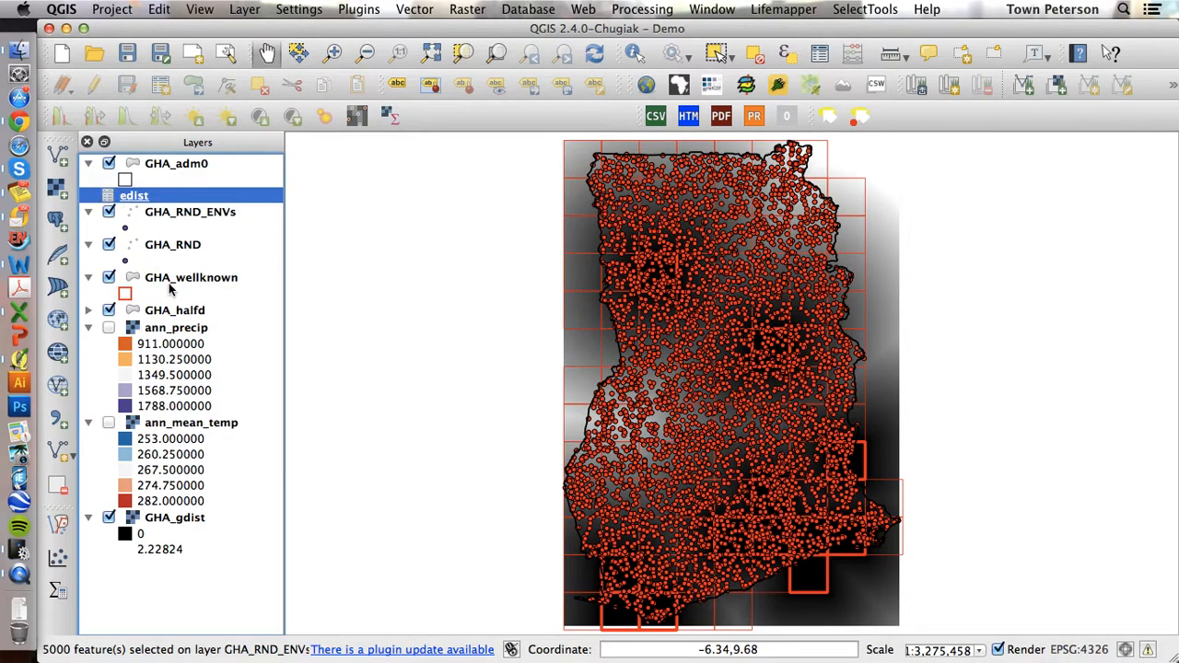
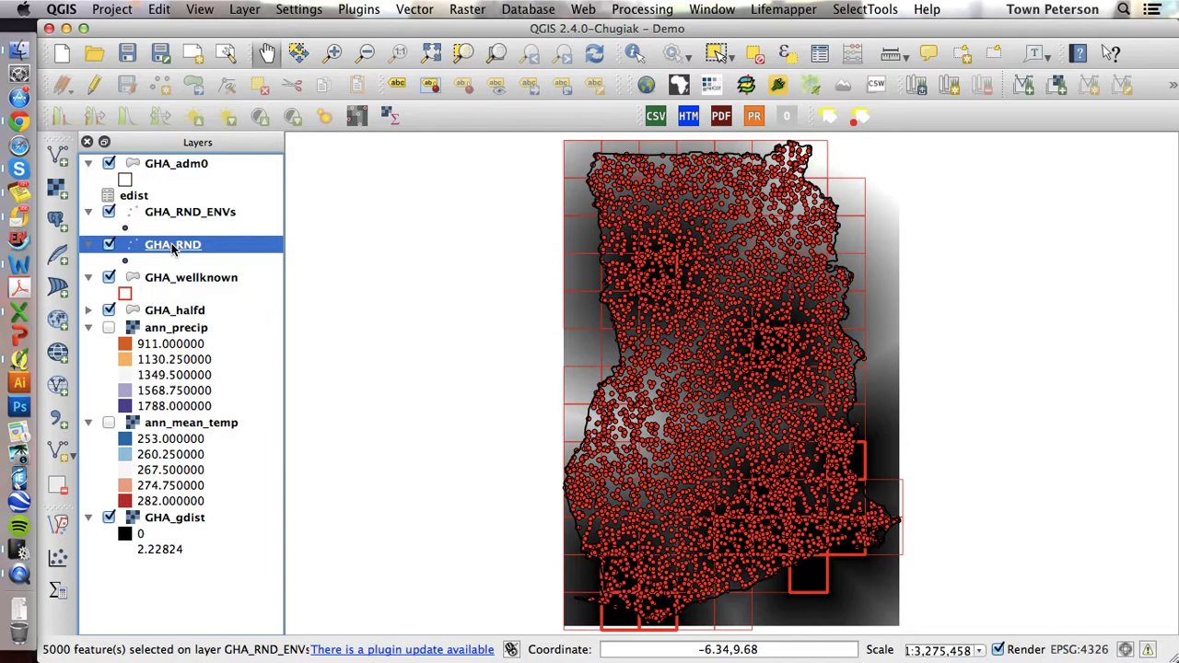
Add a table join from edist to GHA_RND on the ID field and apply it
{"action": "double_click", "coordinate": [173, 245]}
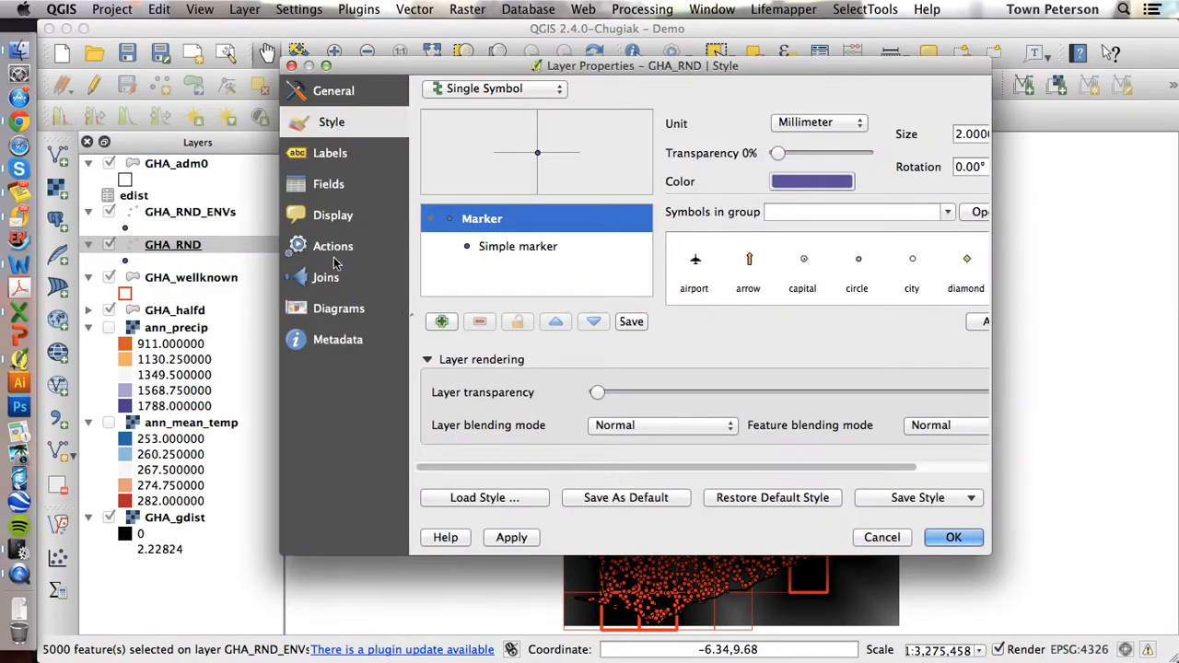
{"action": "left_click", "coordinate": [329, 277]}
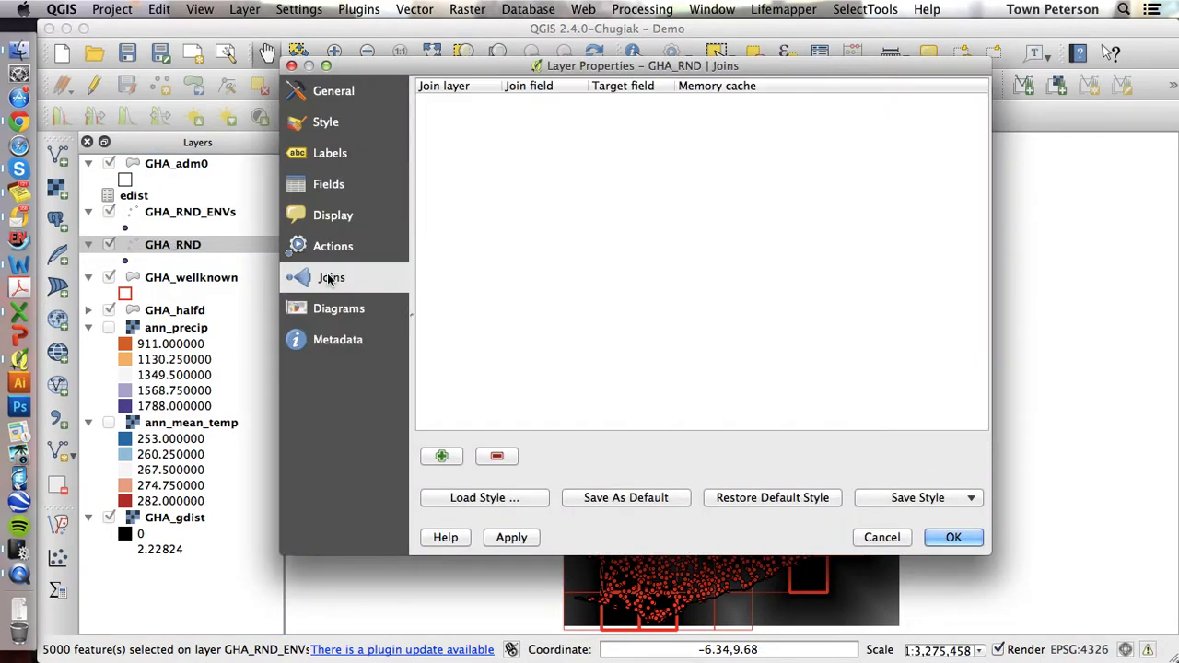
{"action": "left_click", "coordinate": [442, 457]}
{"action": "left_click", "coordinate": [636, 264]}
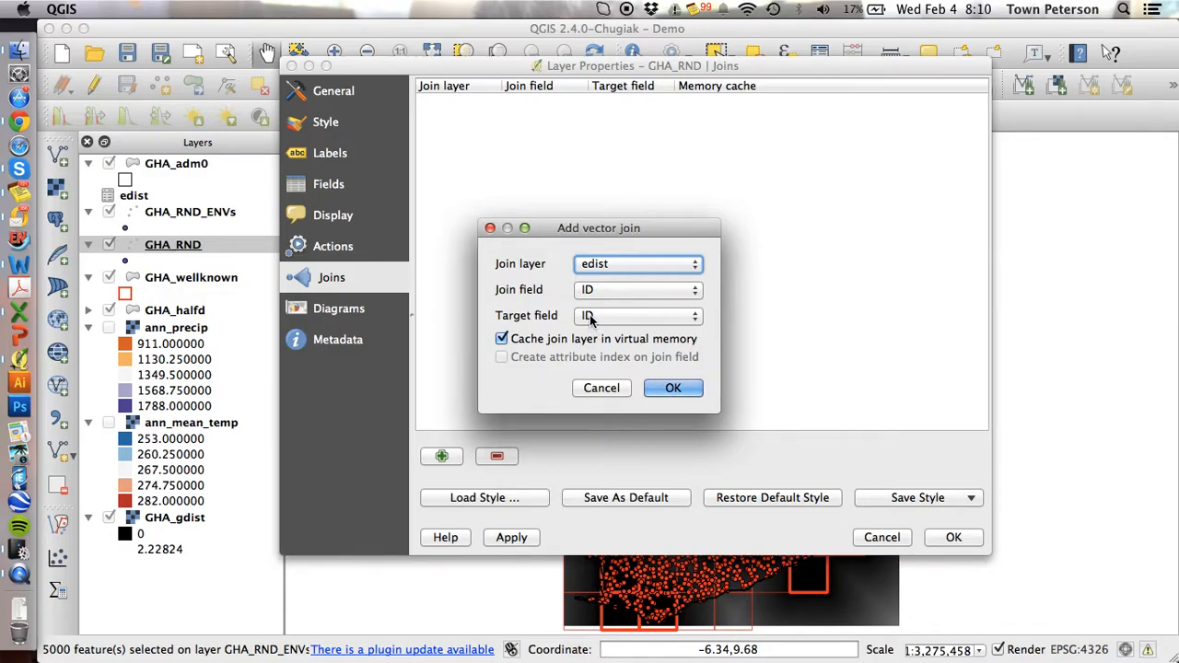
{"action": "left_click", "coordinate": [674, 388]}
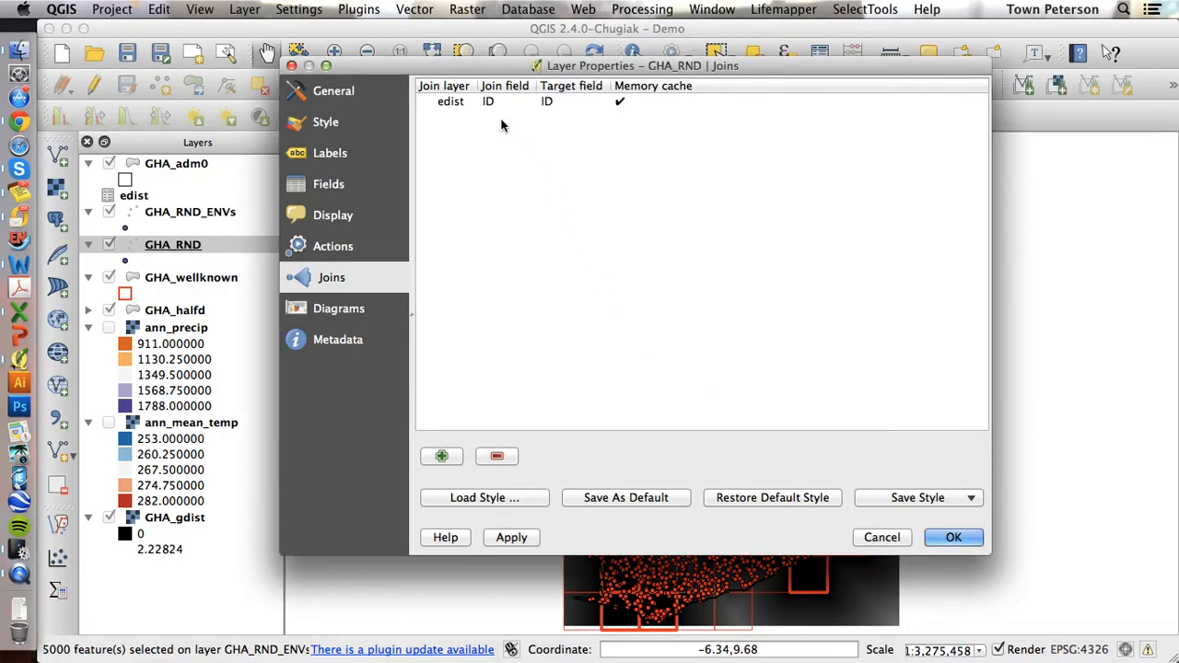
{"action": "left_click", "coordinate": [956, 536]}
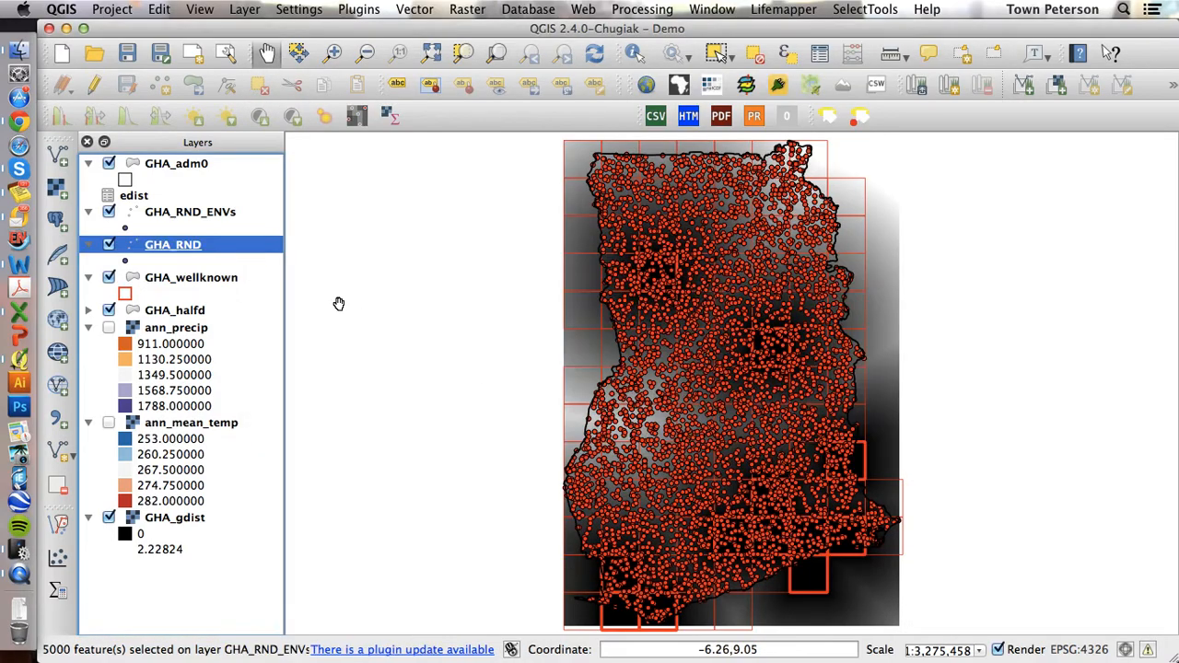
{"action": "right_click", "coordinate": [175, 247]}
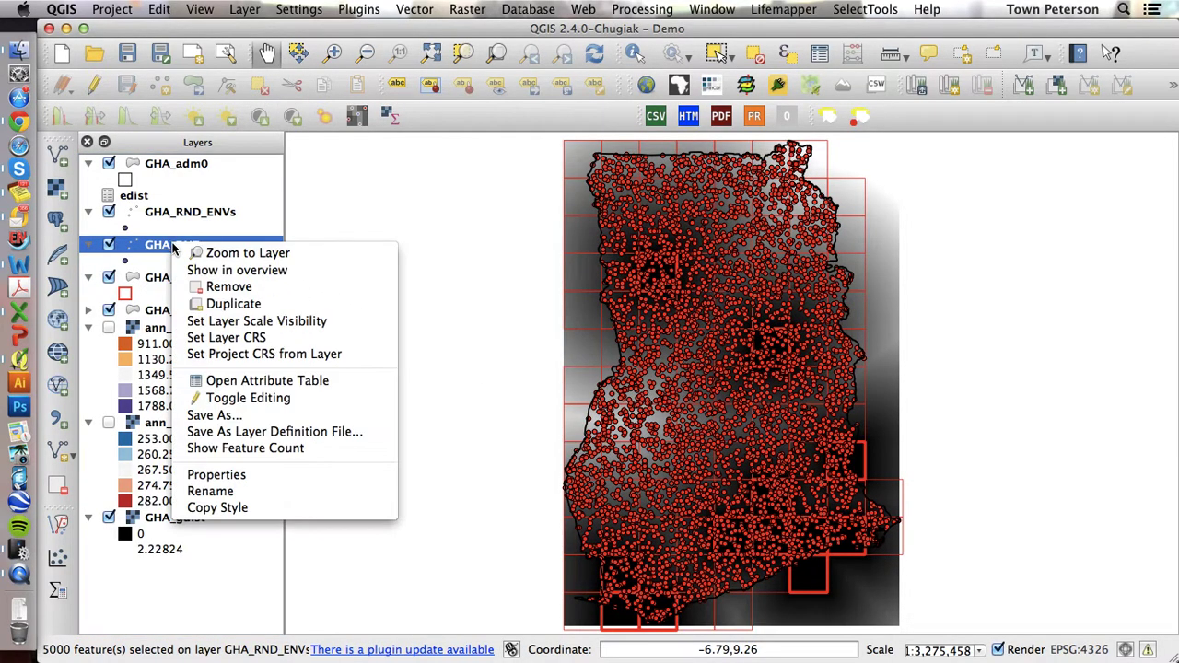
{"action": "left_click", "coordinate": [239, 381]}
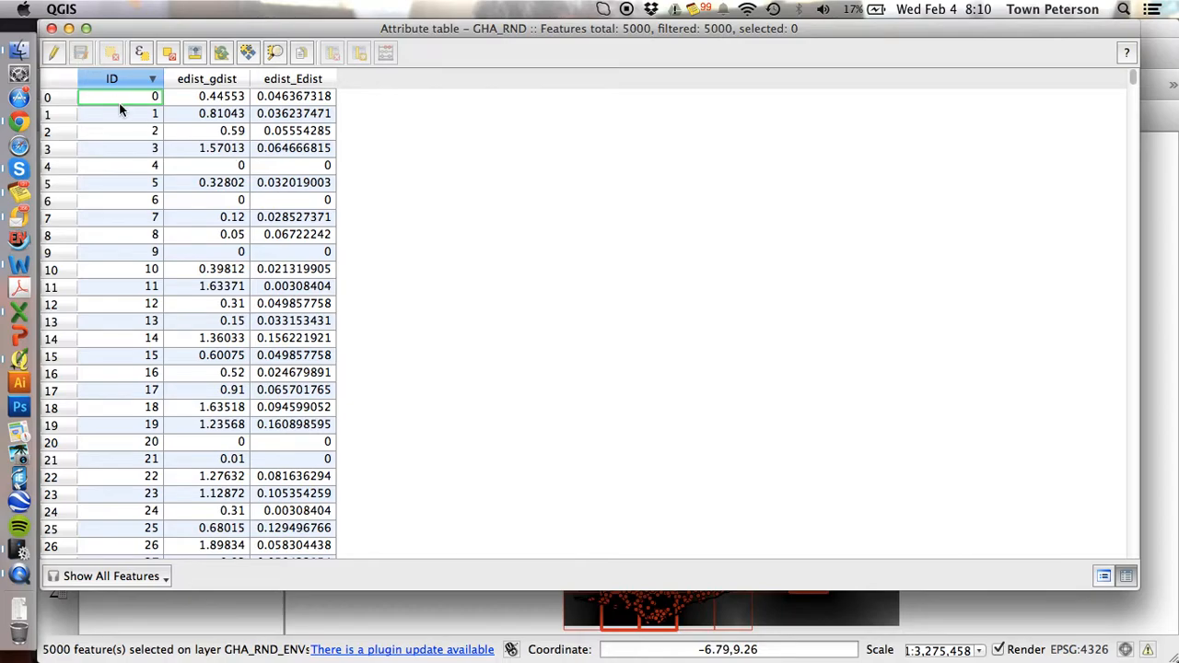
{"action": "left_click", "coordinate": [52, 29]}
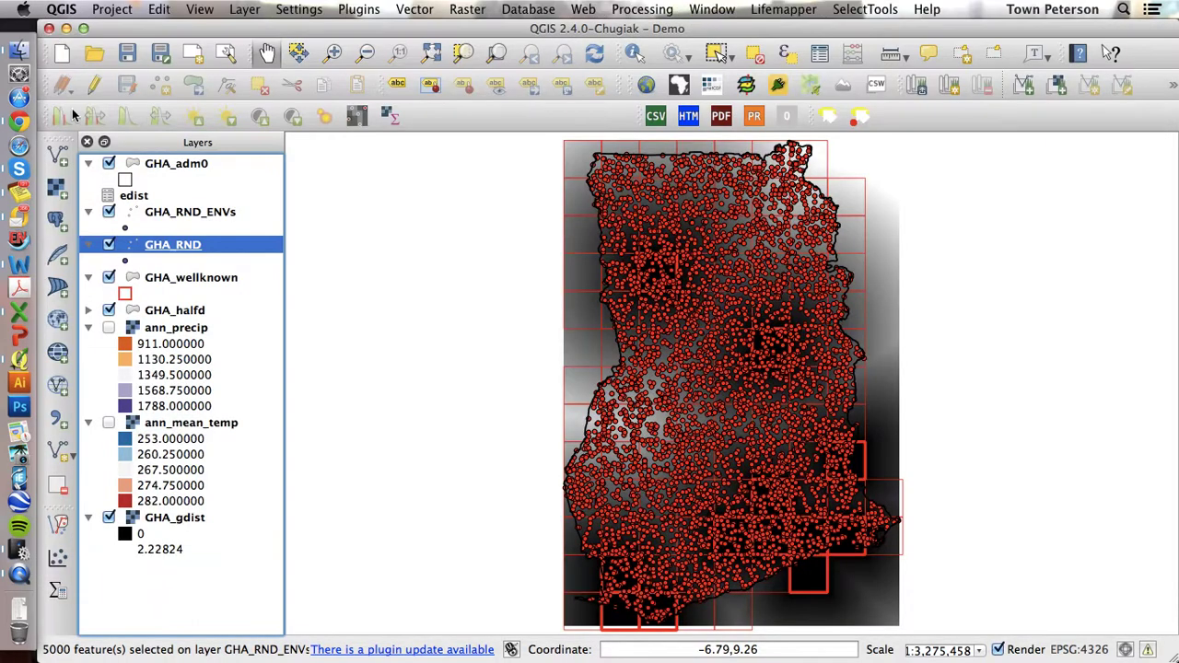
Set GHA_RND to graduated symbology on edist_Edist in five quantile classes
{"action": "double_click", "coordinate": [181, 246]}
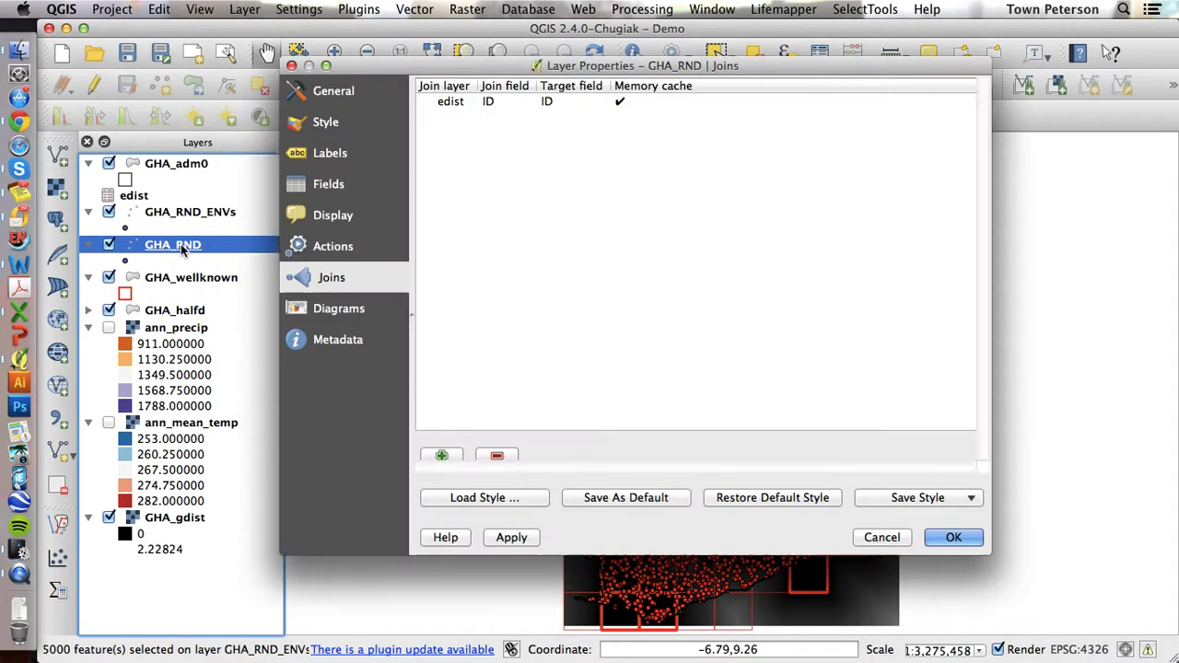
{"action": "left_click", "coordinate": [332, 122]}
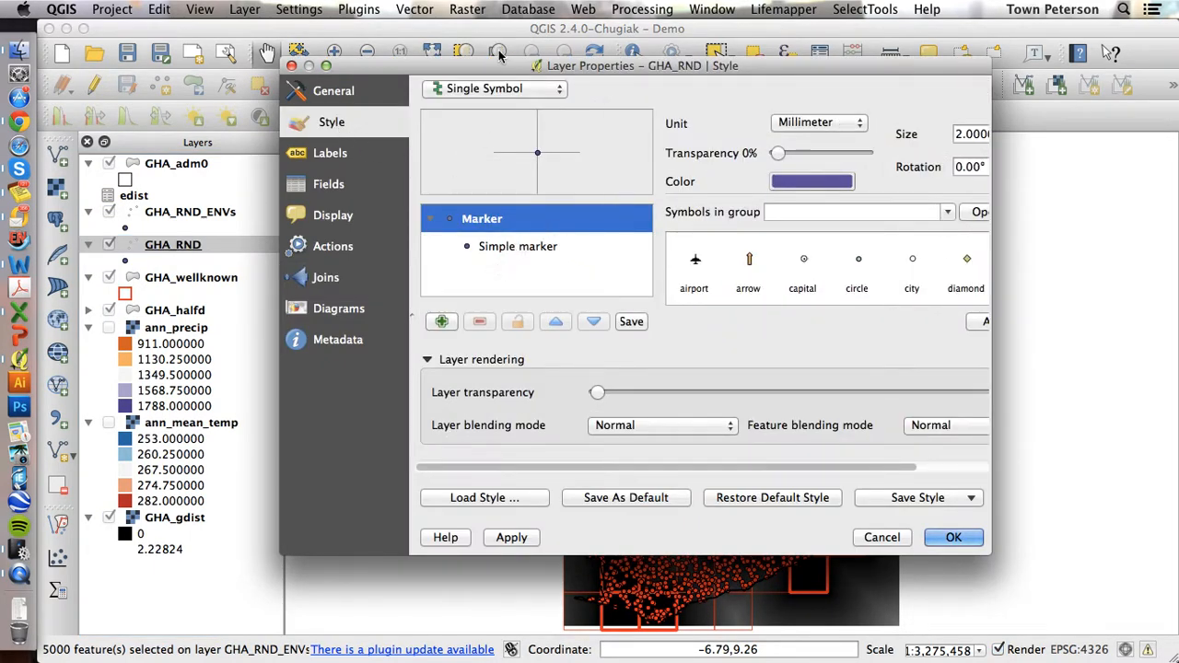
{"action": "left_click", "coordinate": [499, 89]}
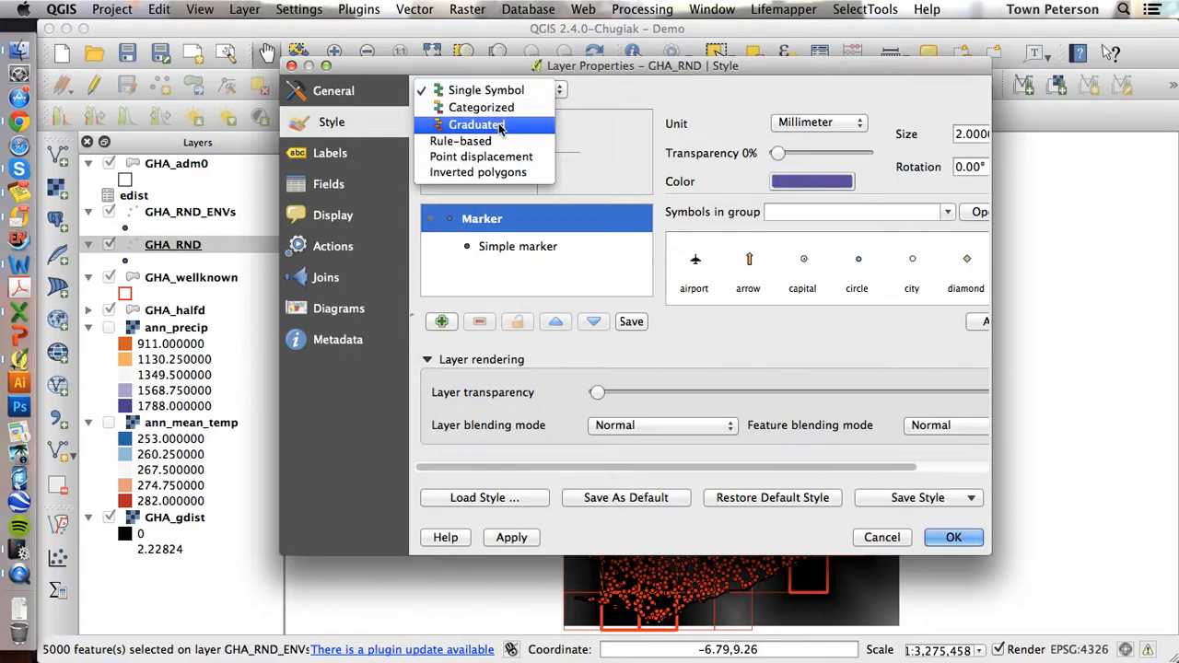
{"action": "left_click", "coordinate": [476, 125]}
{"action": "left_click", "coordinate": [697, 123]}
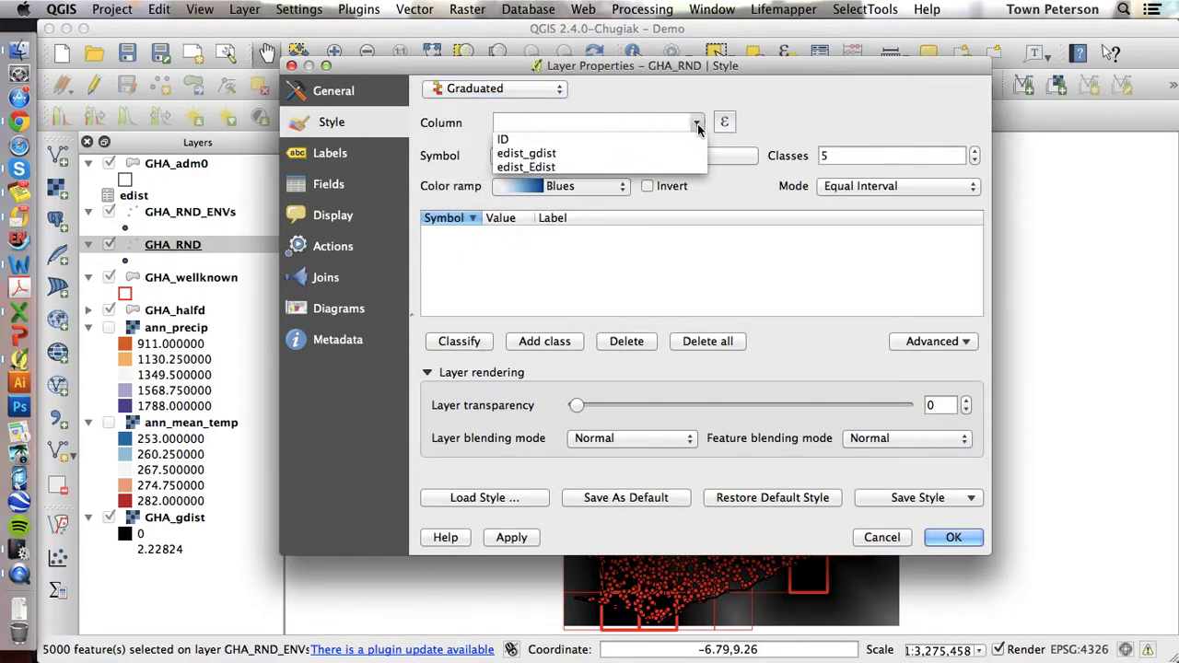
{"action": "left_click", "coordinate": [667, 169]}
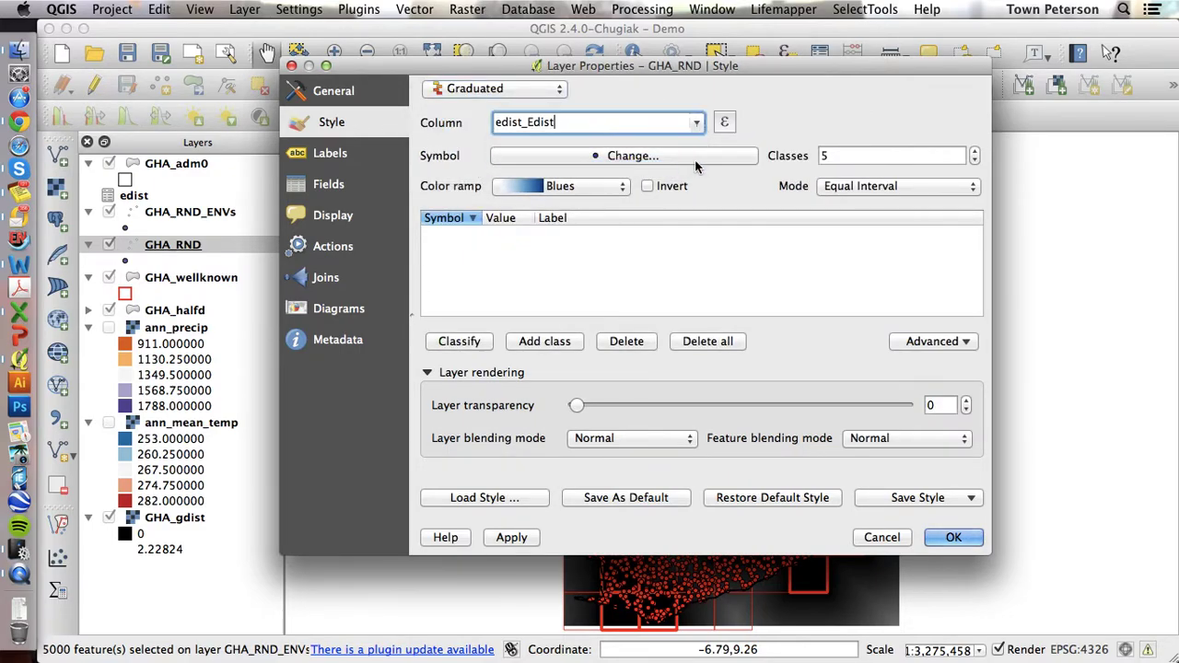
{"action": "left_click", "coordinate": [872, 187]}
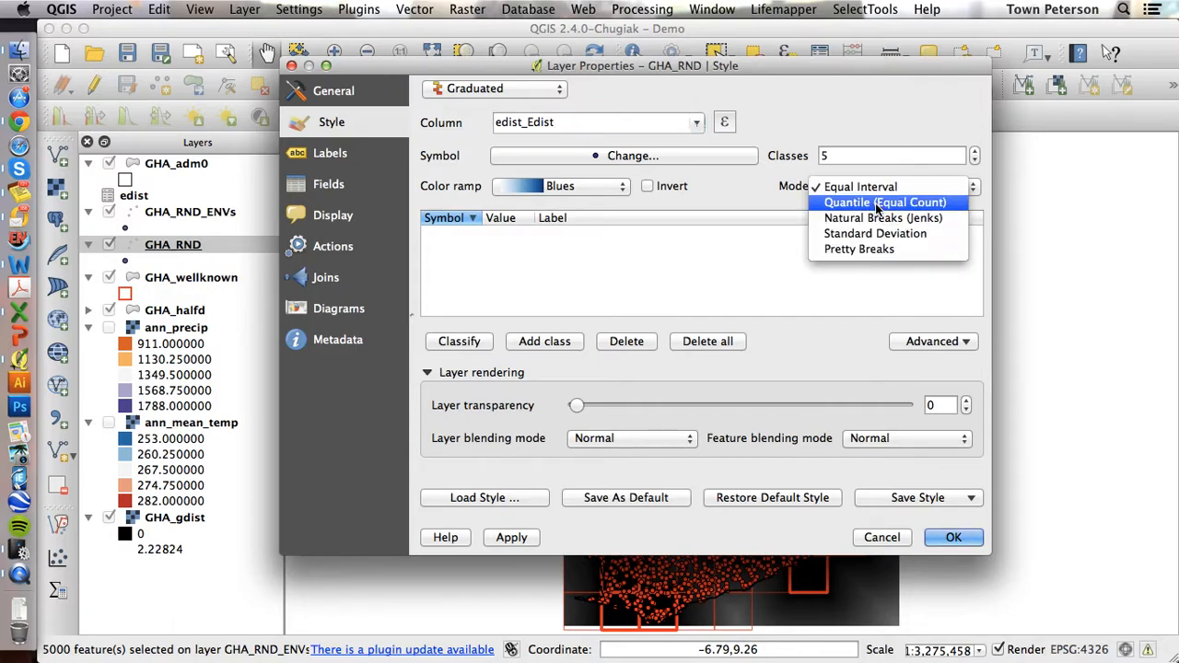
{"action": "left_click", "coordinate": [876, 203]}
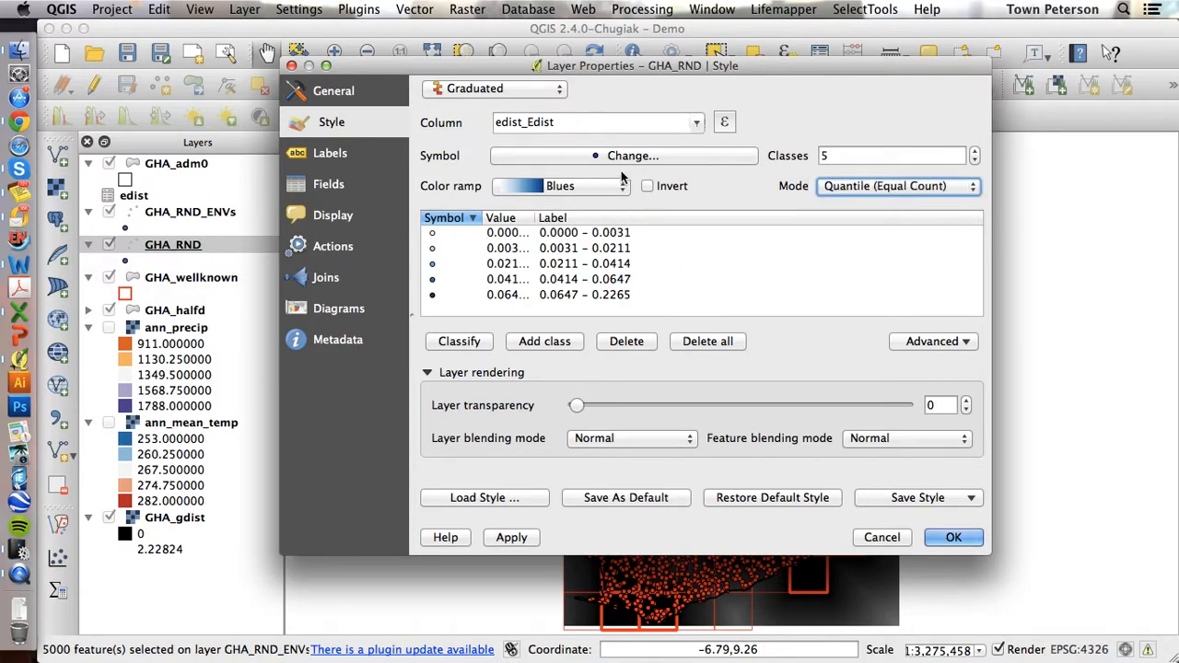
Make the class marker 2.6 mm with no outline and select all five classes
{"action": "left_click", "coordinate": [649, 155]}
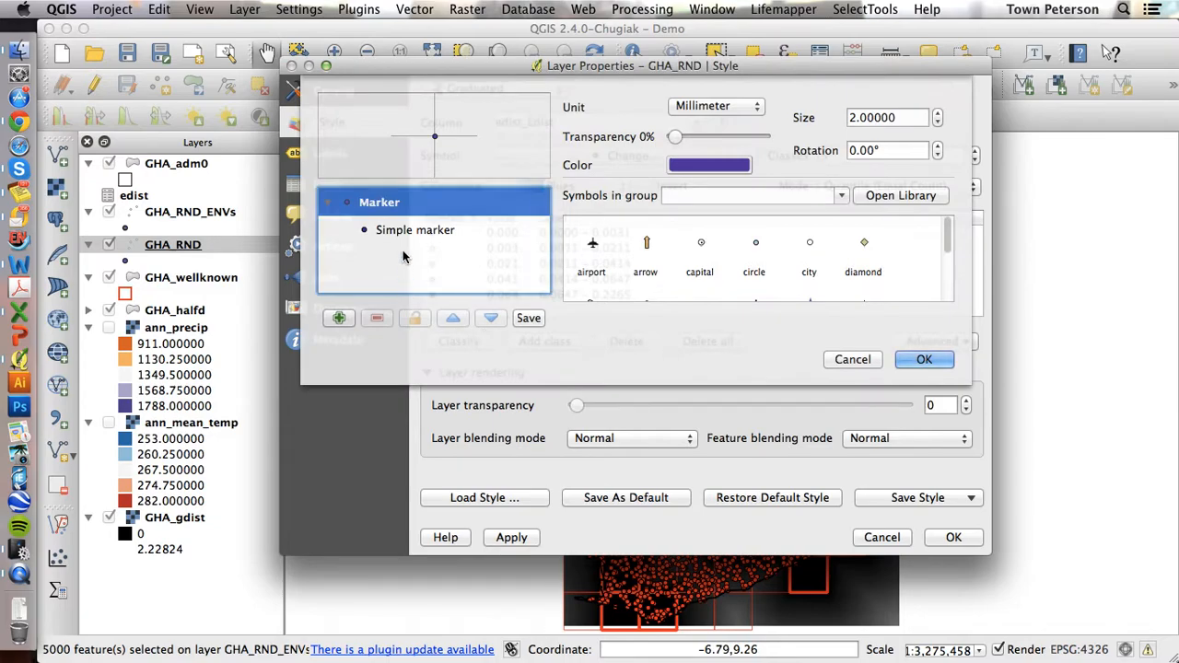
{"action": "left_click", "coordinate": [403, 233]}
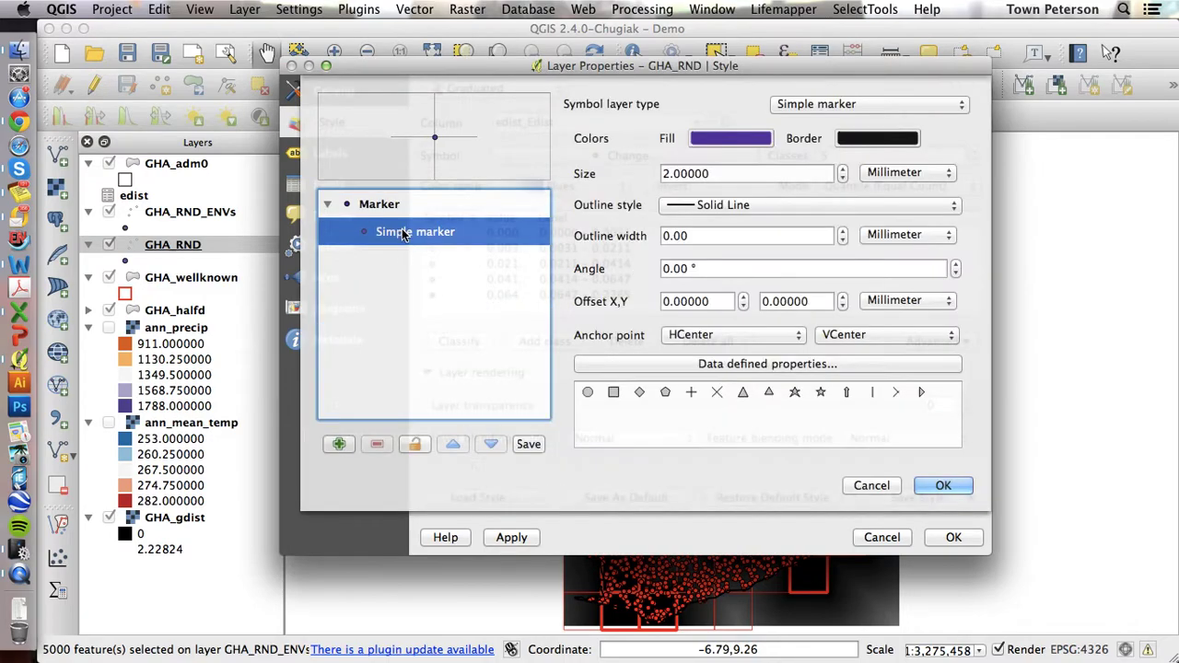
{"action": "left_click", "coordinate": [842, 240]}
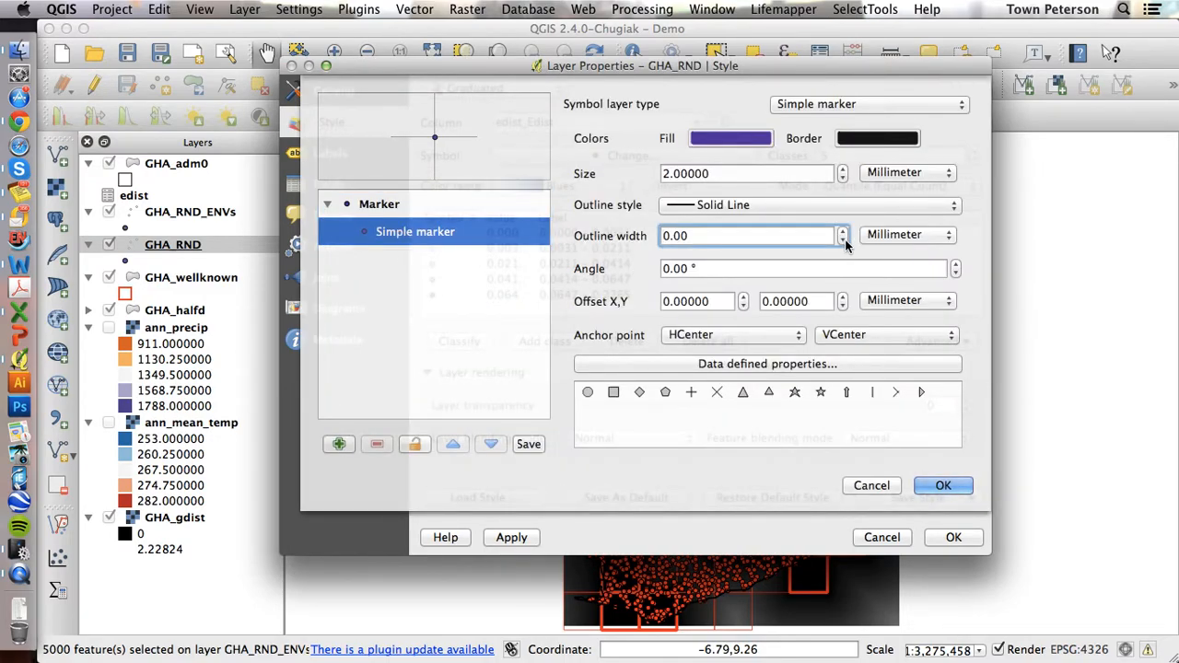
{"action": "left_click", "coordinate": [807, 205]}
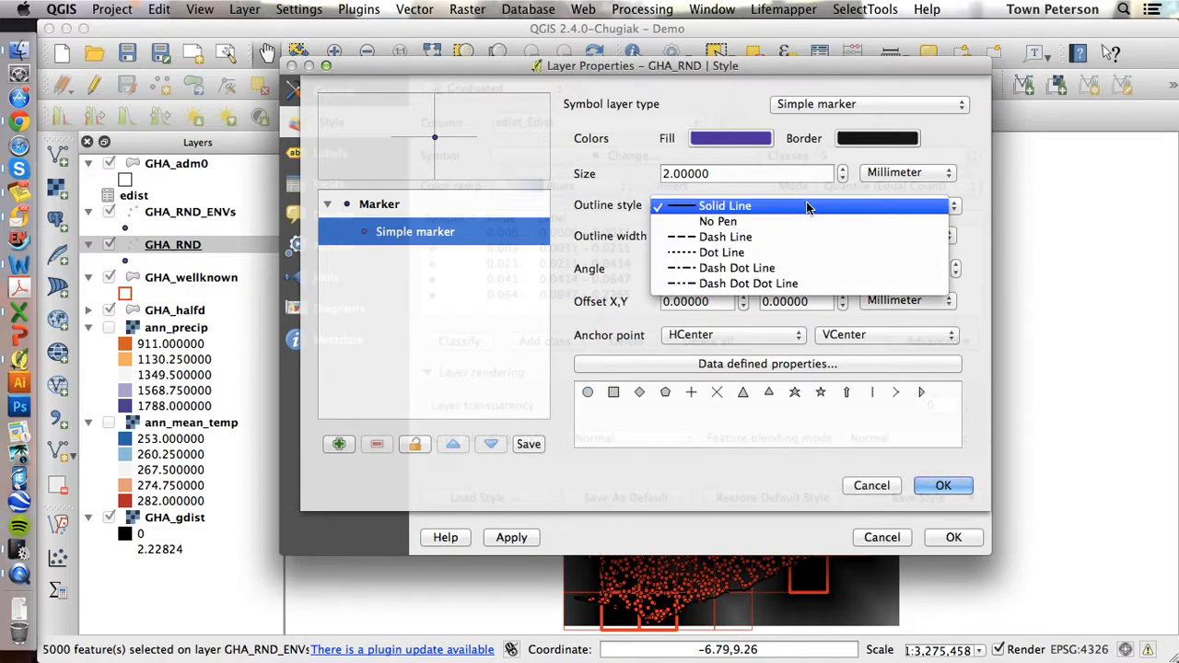
{"action": "left_click", "coordinate": [800, 224]}
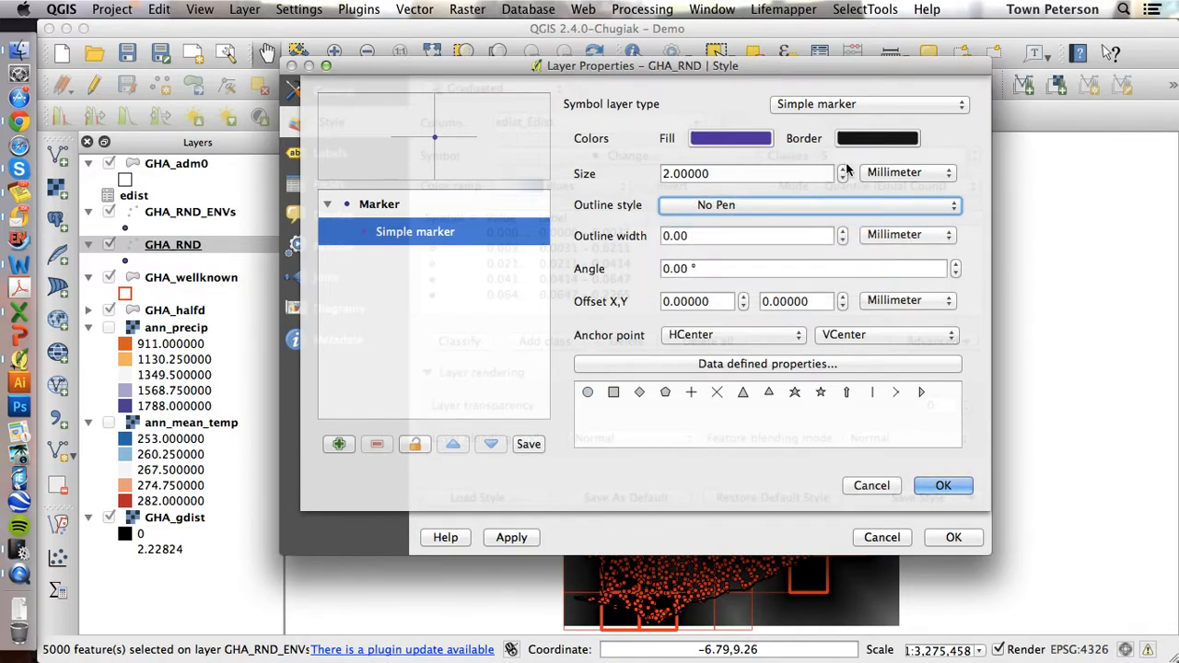
{"action": "left_click", "coordinate": [845, 168]}
{"action": "left_click", "coordinate": [844, 169]}
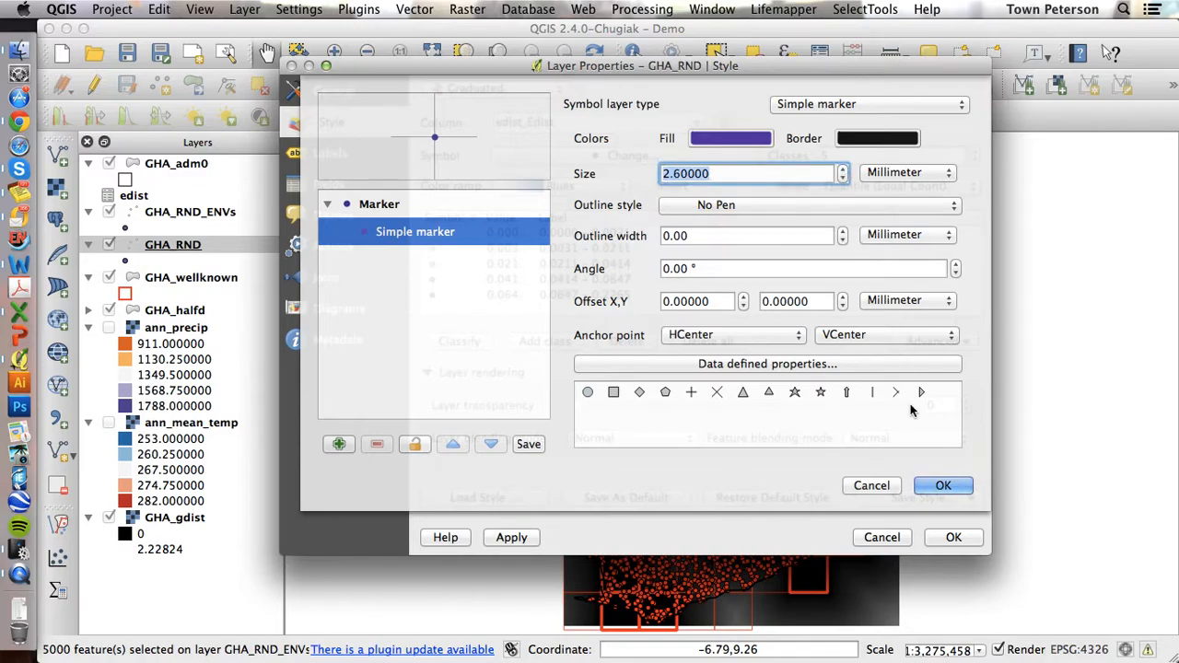
{"action": "left_click", "coordinate": [943, 485]}
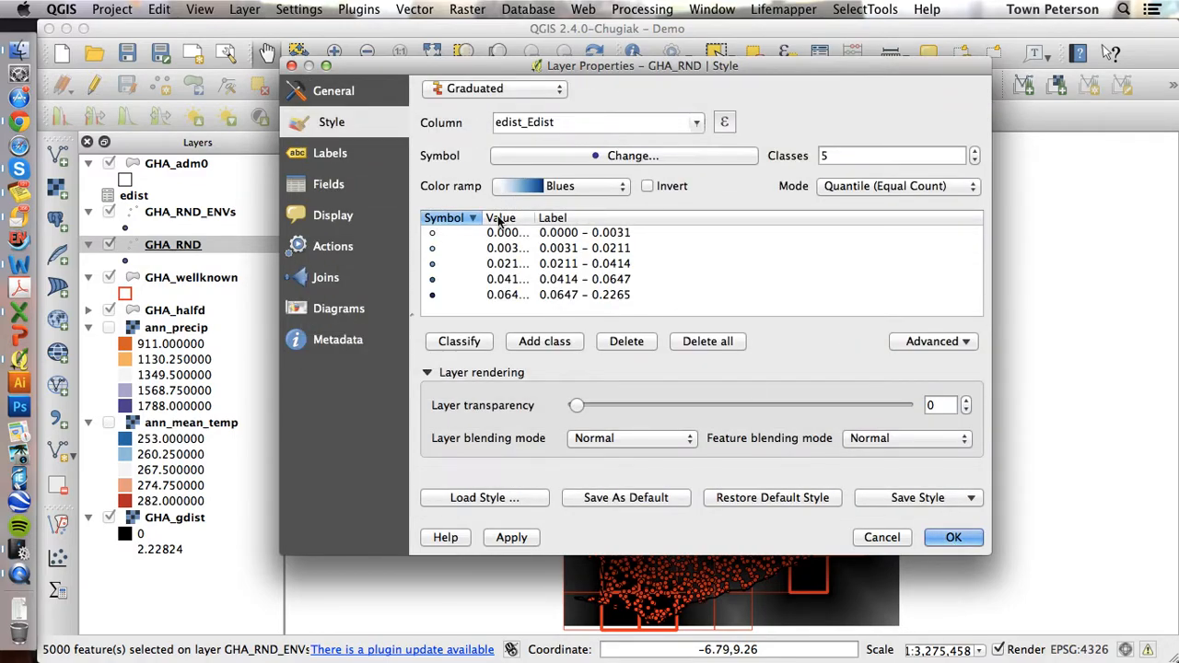
{"action": "left_click", "coordinate": [556, 238]}
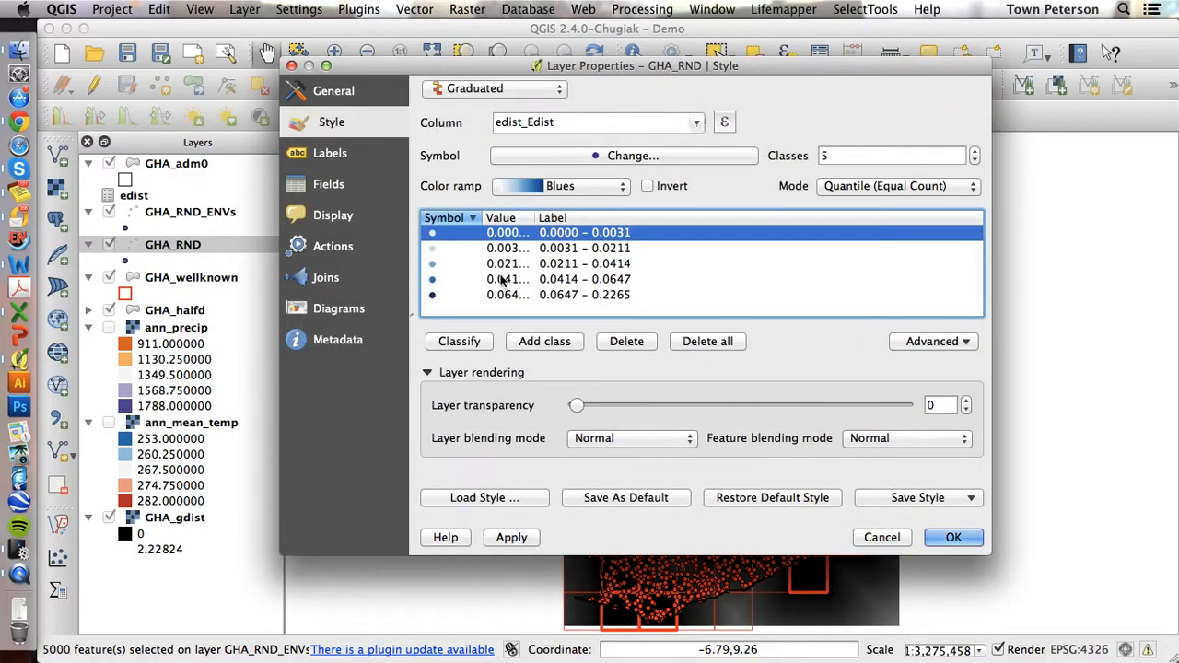
{"action": "left_click", "coordinate": [433, 295], "text": "shift"}
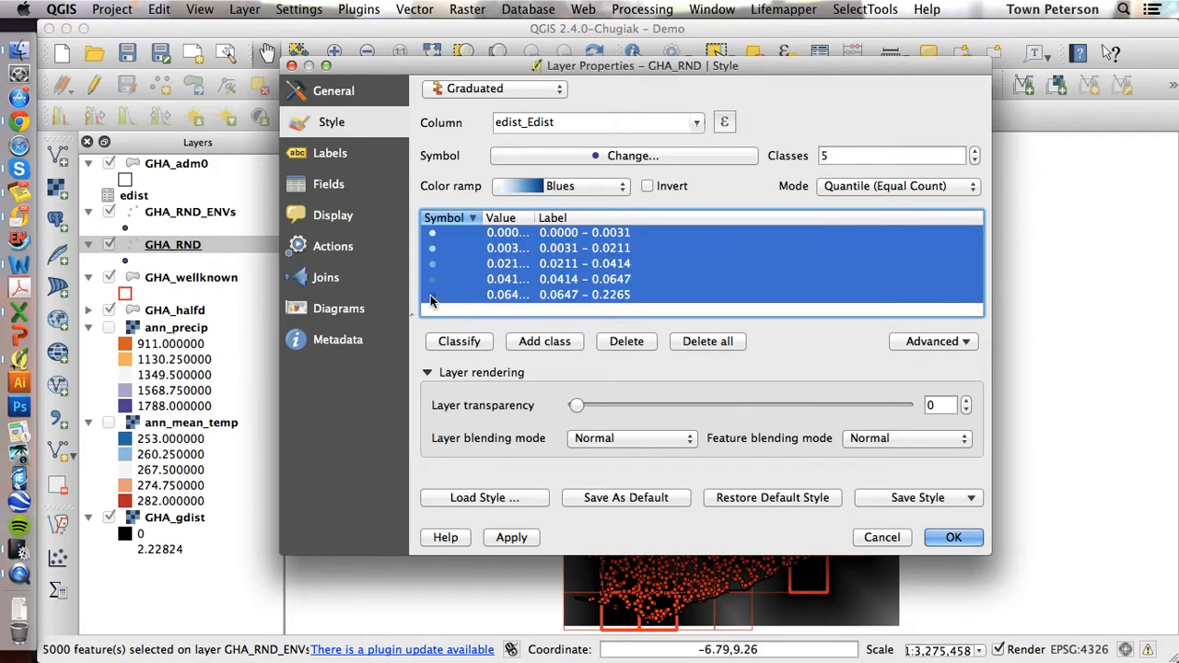
Apply the style, hide GHA_RND_ENVs, move GHA_wellknown above GHA_RND and recentre Ghana
{"action": "left_click", "coordinate": [962, 536]}
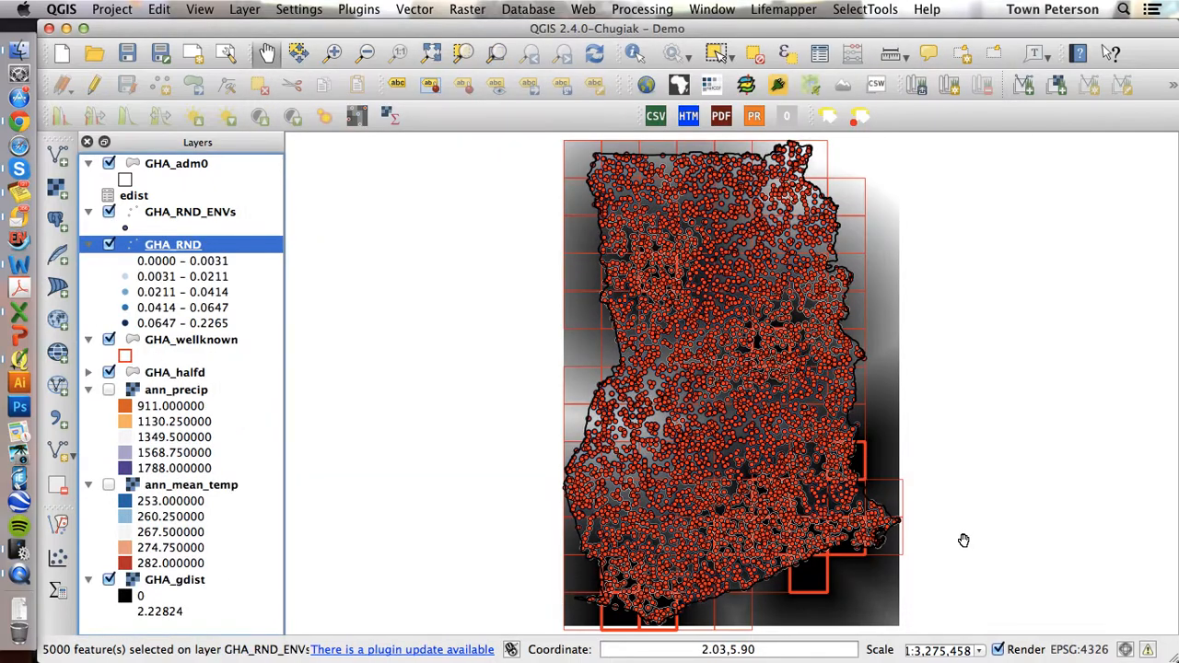
{"action": "left_click", "coordinate": [109, 212]}
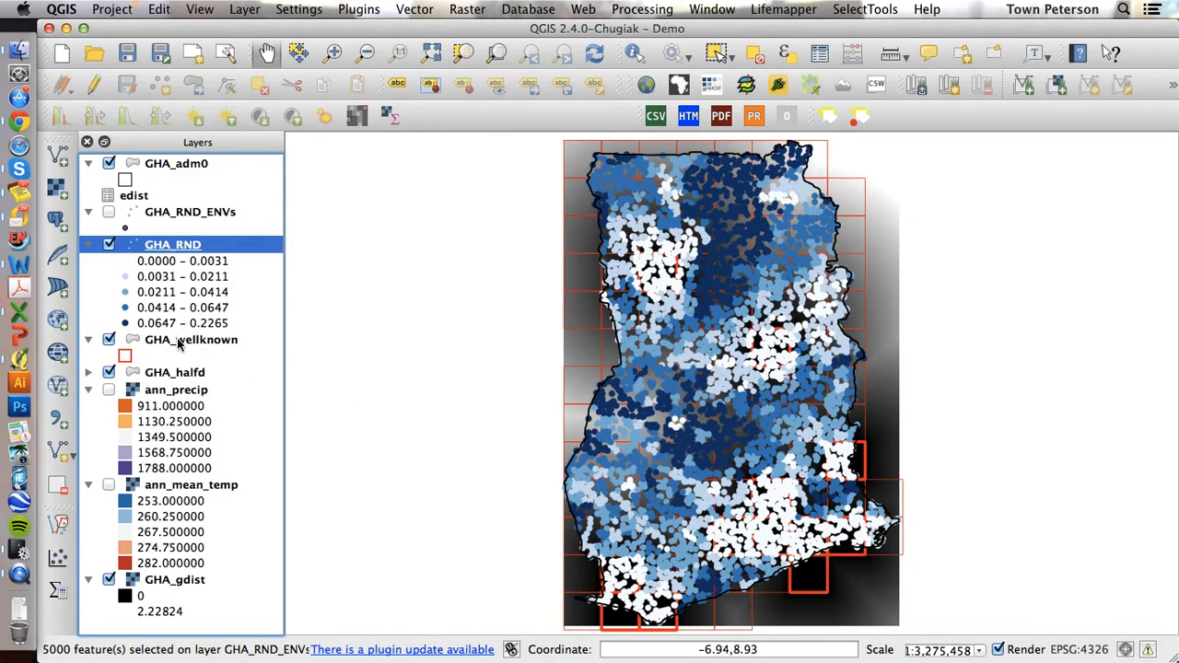
{"action": "left_click_drag", "start_coordinate": [179, 344], "coordinate": [164, 237]}
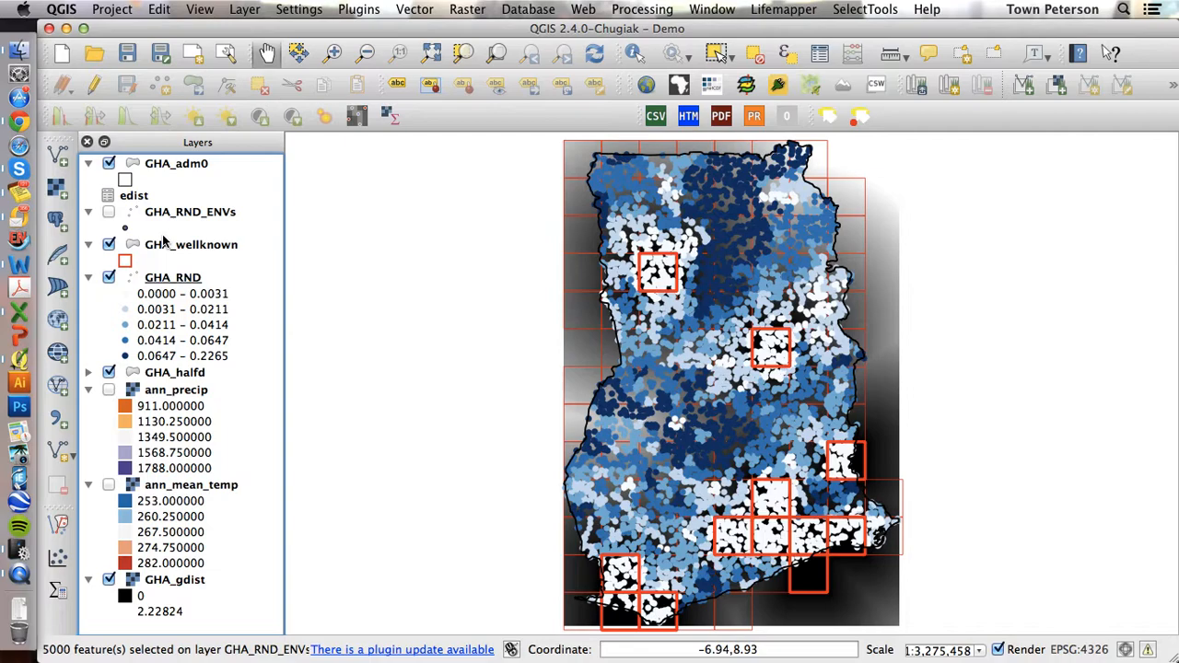
{"action": "key", "text": "Down"}
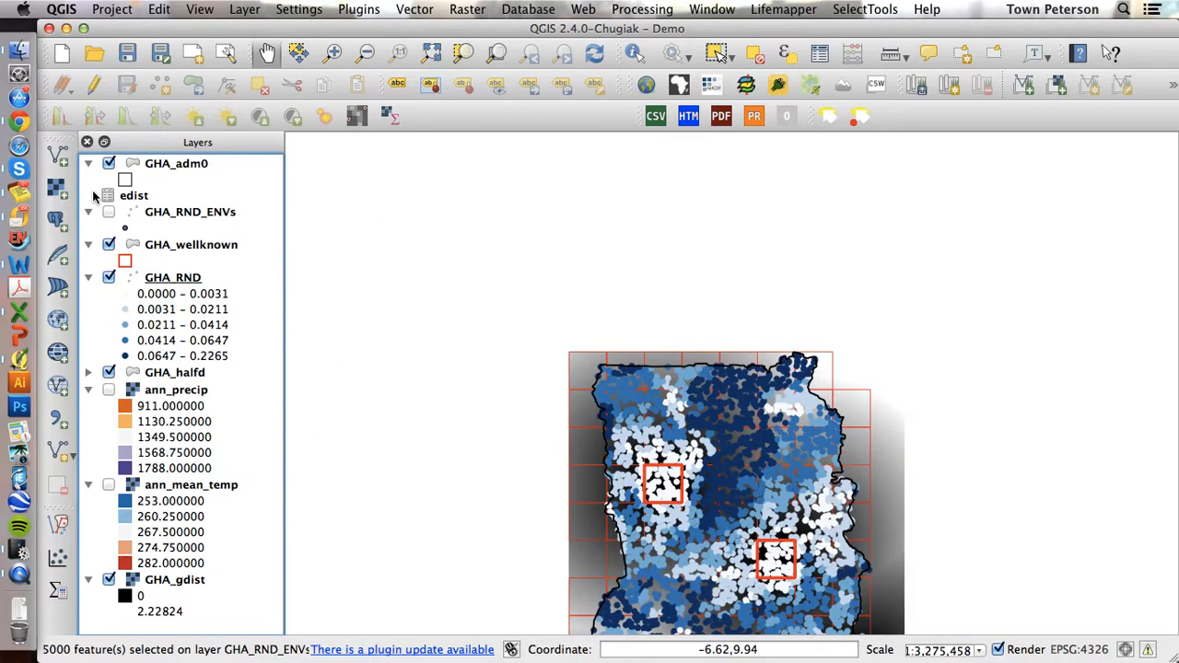
{"action": "left_click_drag", "start_coordinate": [505, 378], "coordinate": [484, 382]}
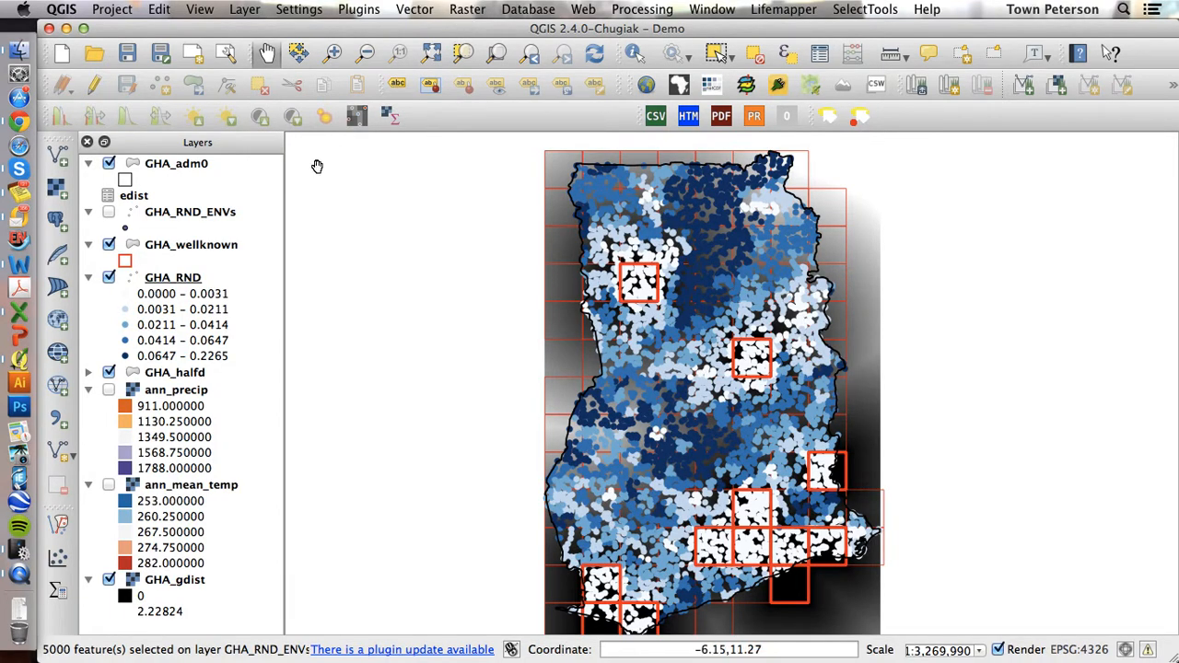
{"action": "left_click", "coordinate": [181, 277]}
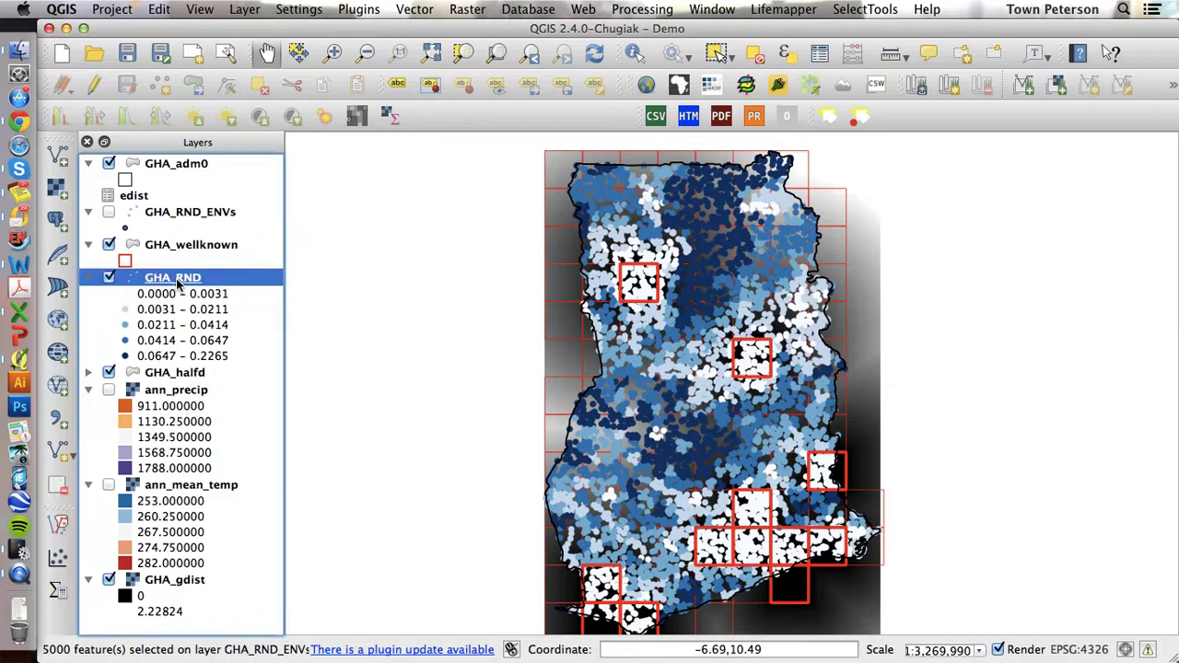
{"action": "left_click", "coordinate": [467, 9]}
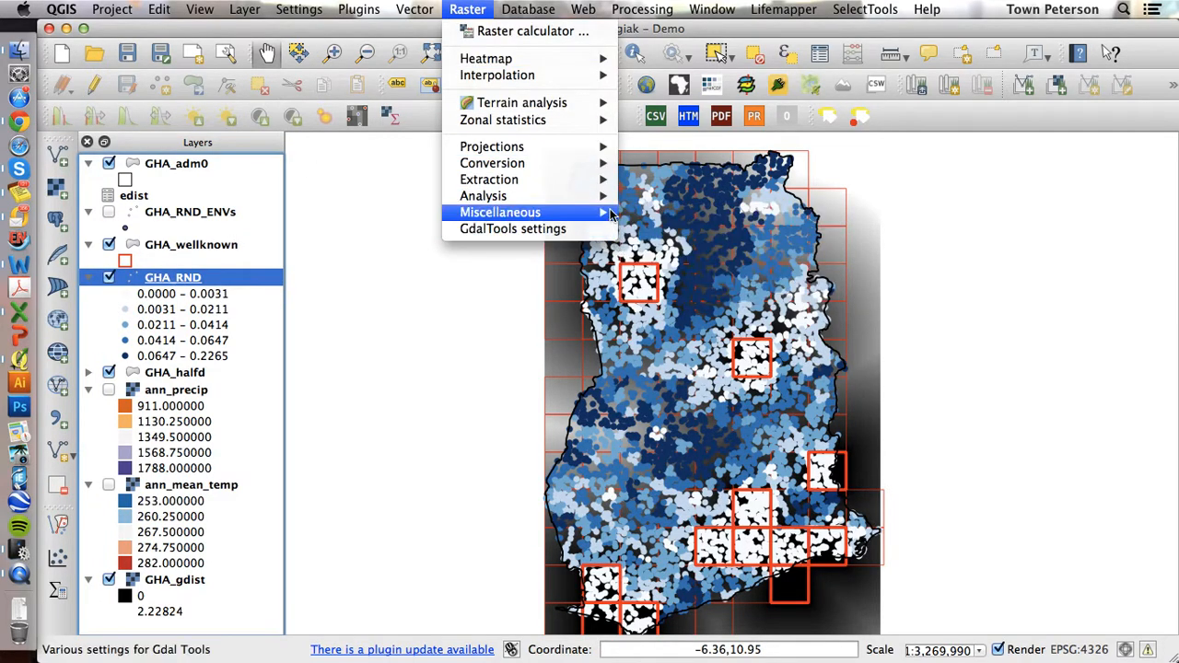
{"action": "mouse_move", "coordinate": [498, 74]}
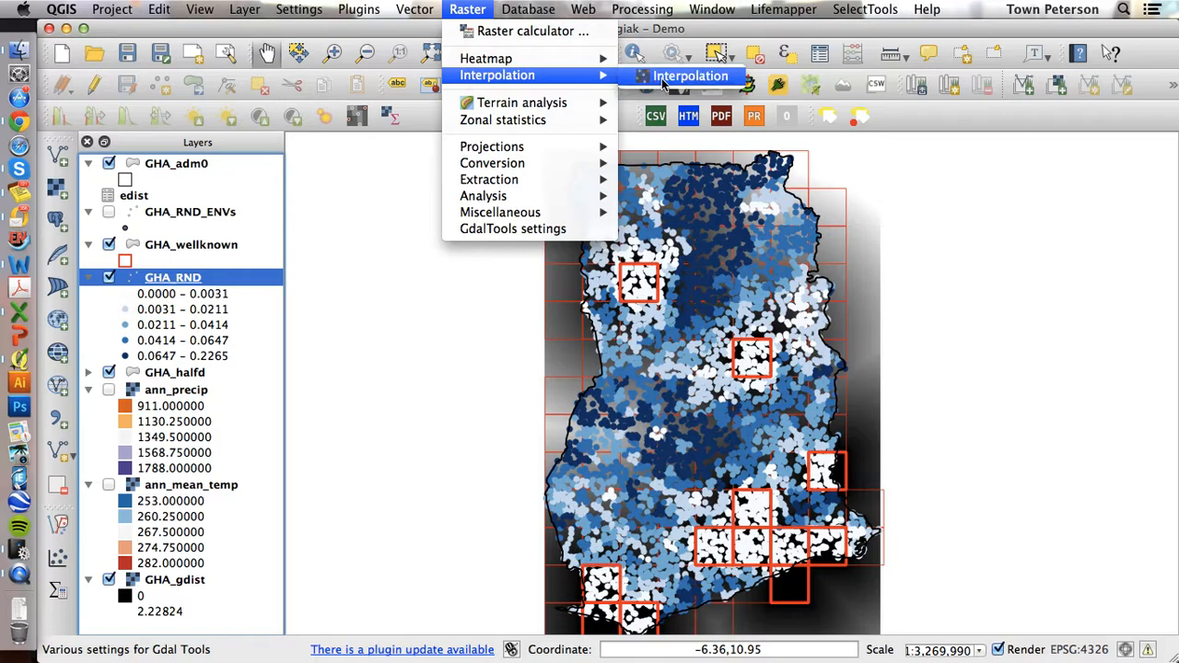
{"action": "left_click", "coordinate": [663, 78]}
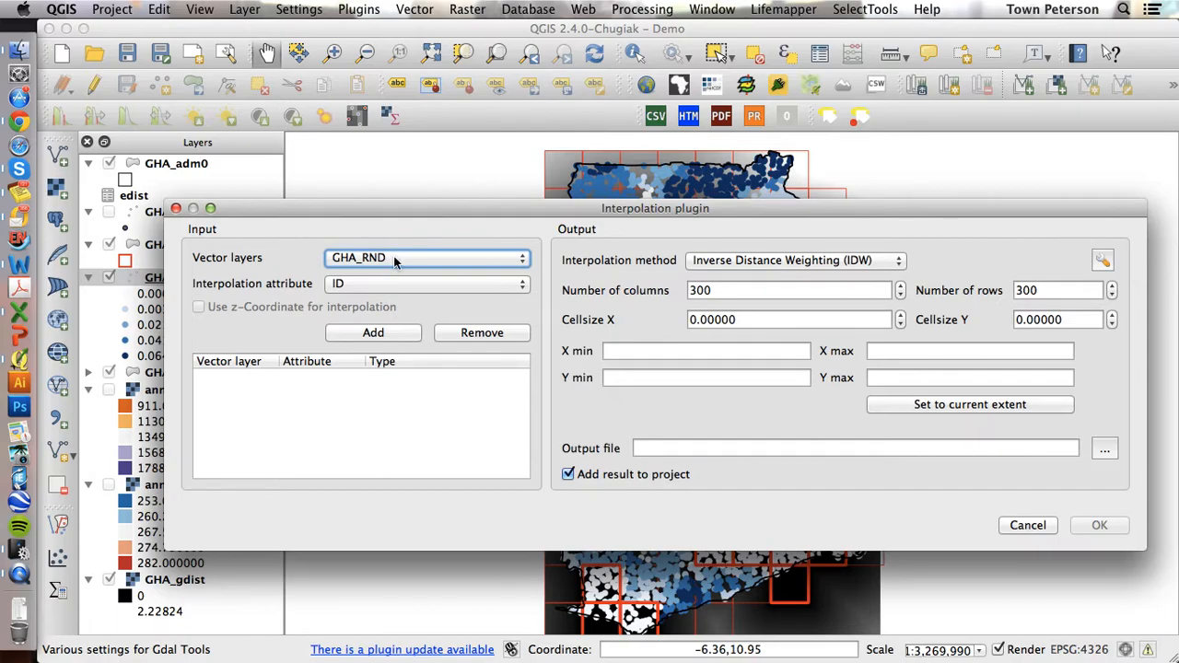
{"action": "left_click", "coordinate": [424, 284]}
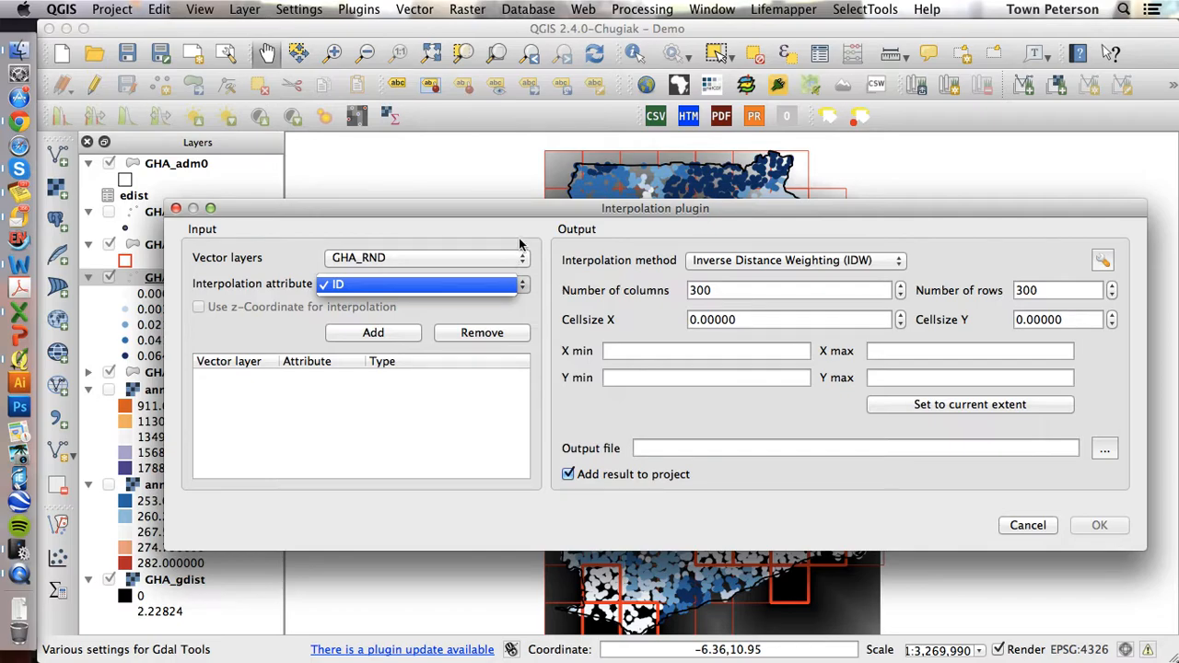
{"action": "left_click", "coordinate": [523, 265]}
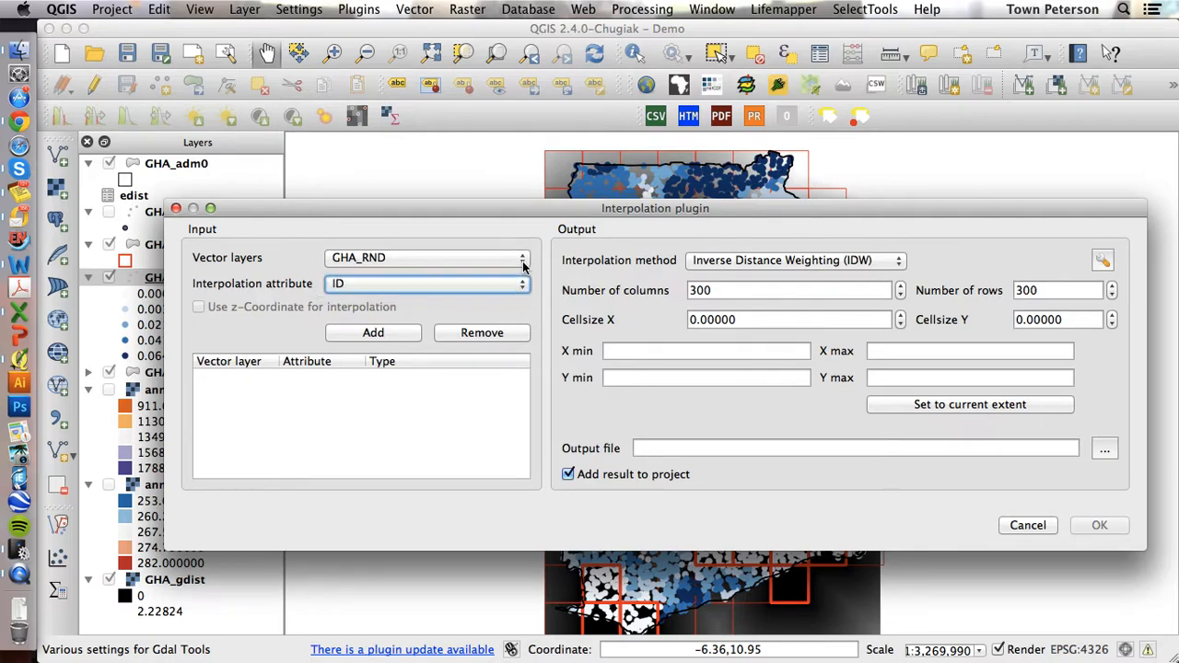
{"action": "left_click", "coordinate": [522, 284]}
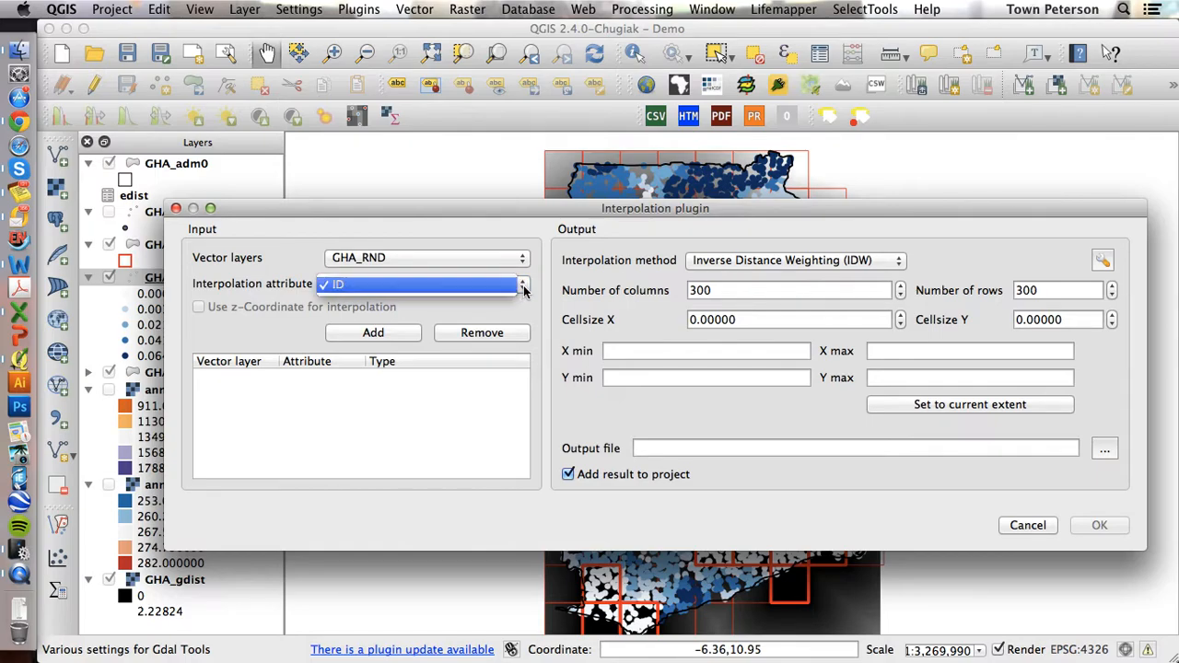
{"action": "left_click", "coordinate": [522, 284]}
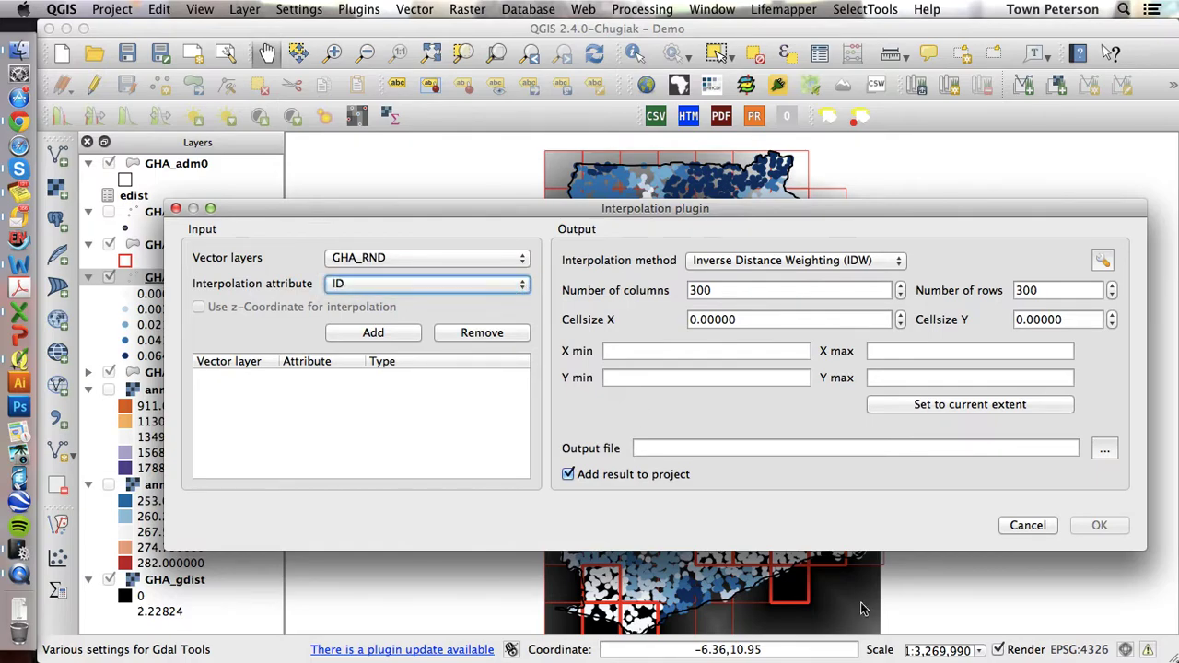
{"action": "left_click", "coordinate": [1028, 526]}
{"action": "right_click", "coordinate": [169, 278]}
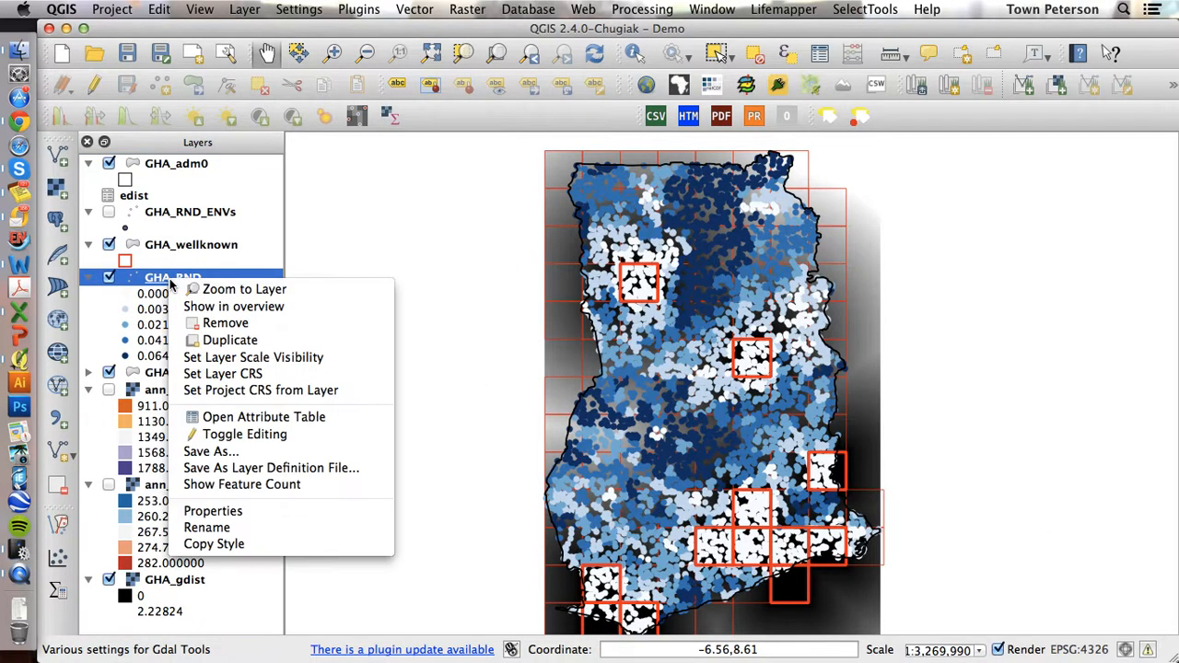
{"action": "left_click", "coordinate": [232, 417]}
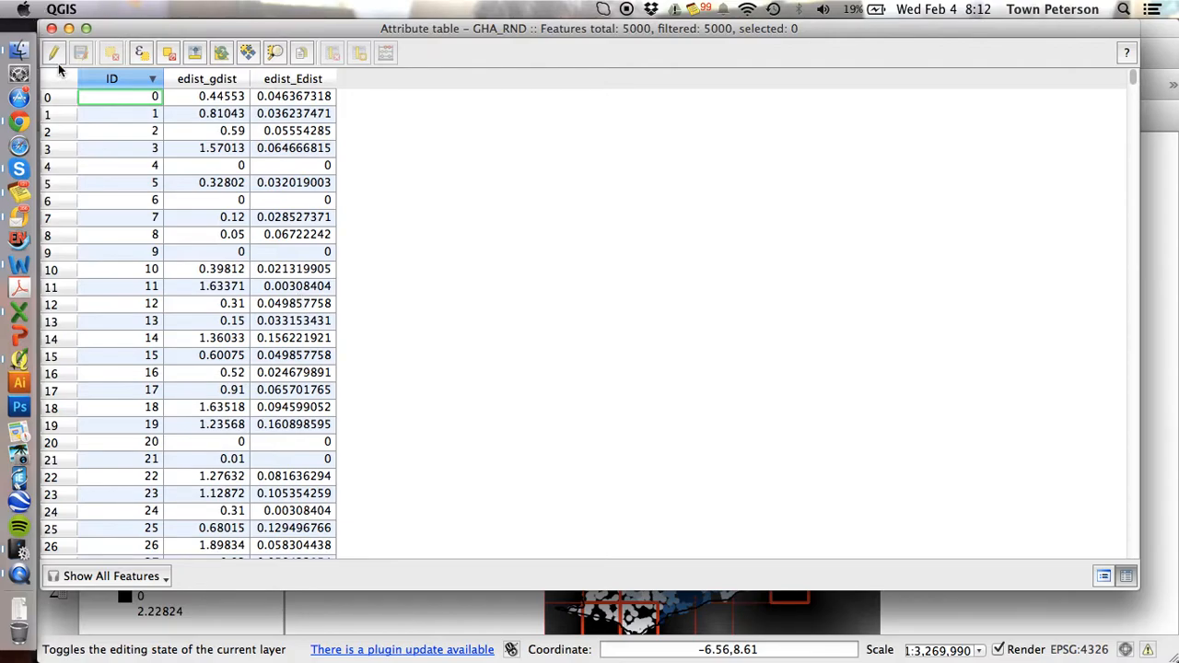
{"action": "left_click", "coordinate": [51, 29]}
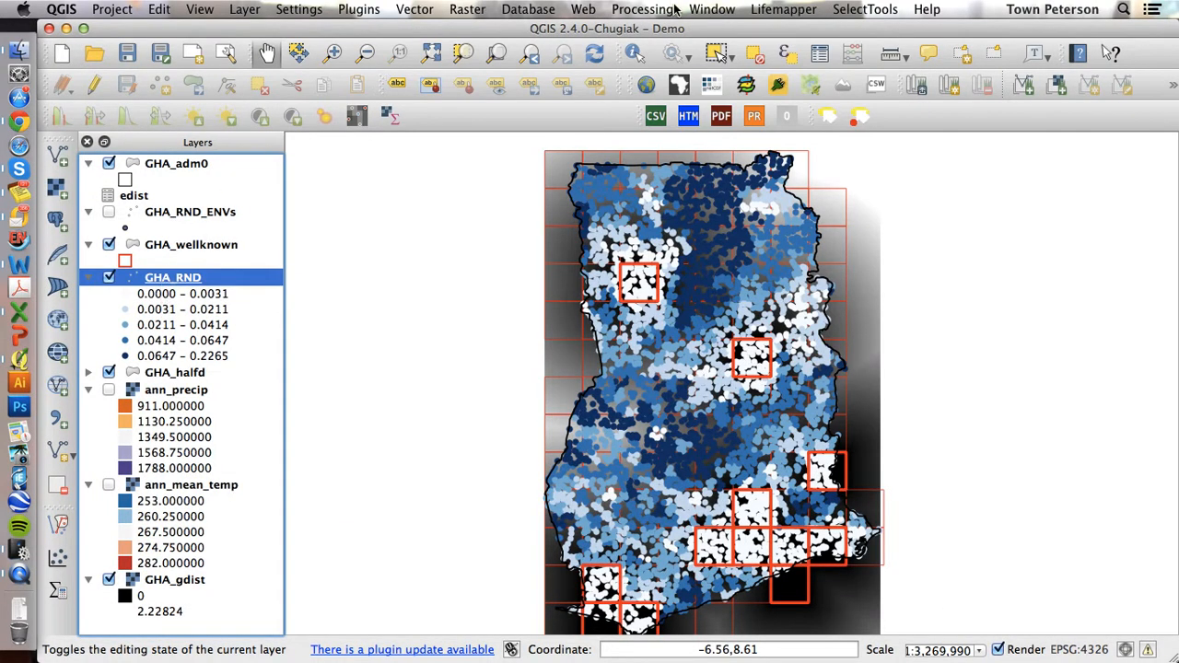
Save GHA_RND as a new shapefile named edist2.shp in Downloads
{"action": "right_click", "coordinate": [167, 281]}
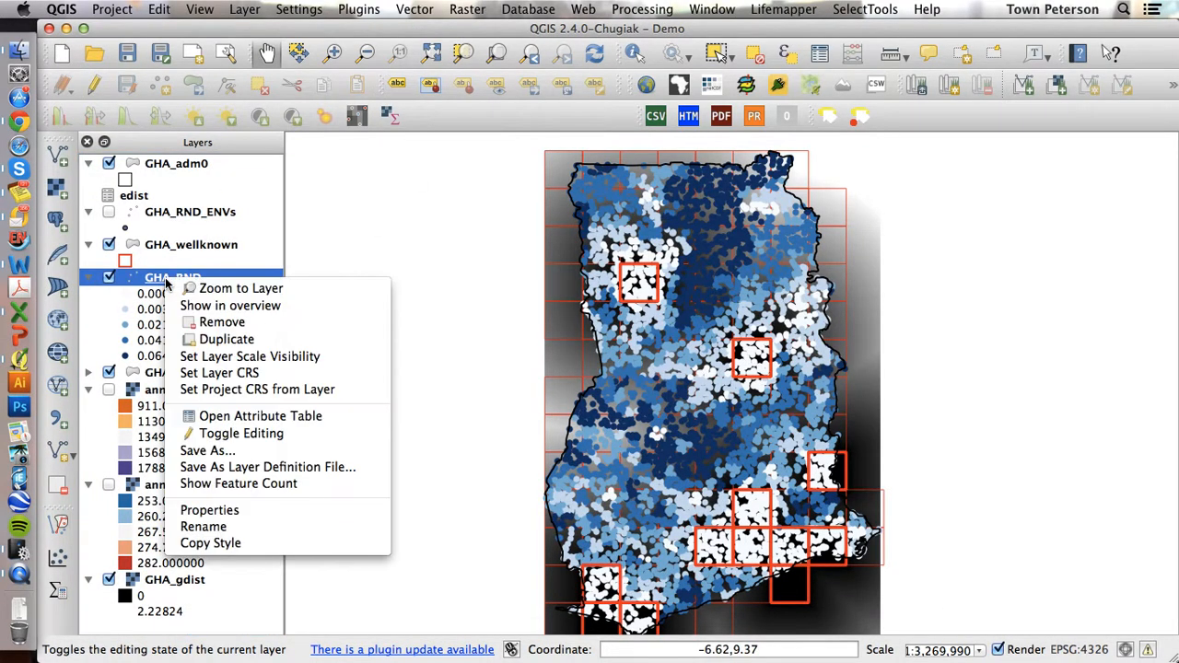
{"action": "left_click", "coordinate": [256, 454]}
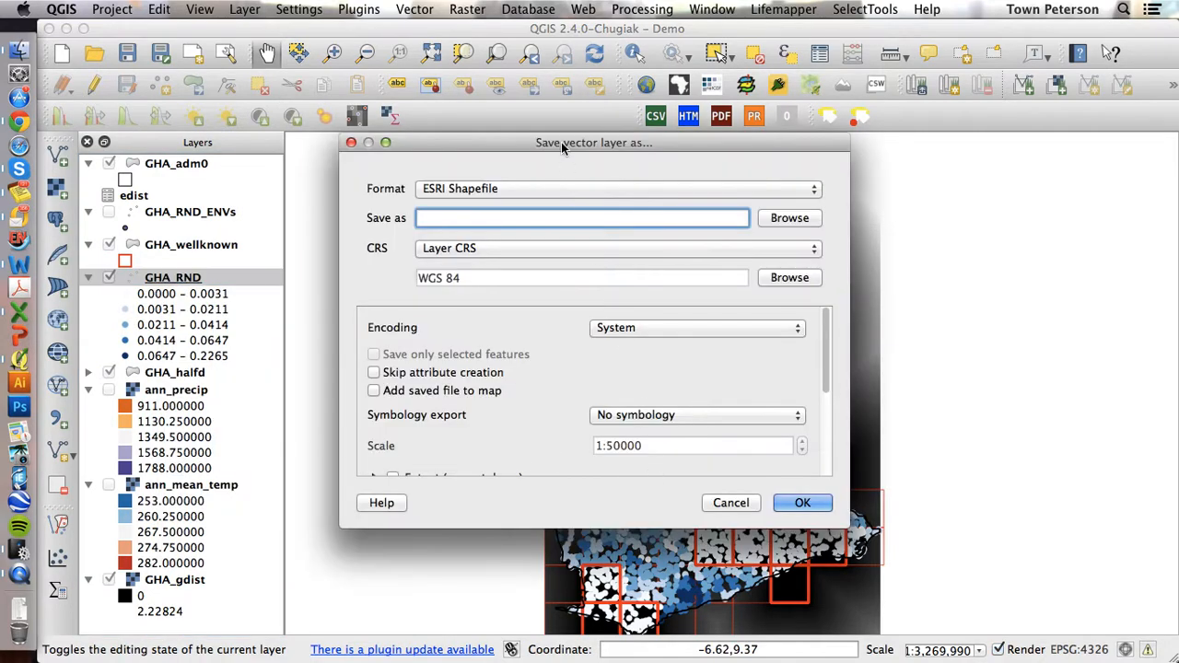
{"action": "left_click", "coordinate": [780, 217]}
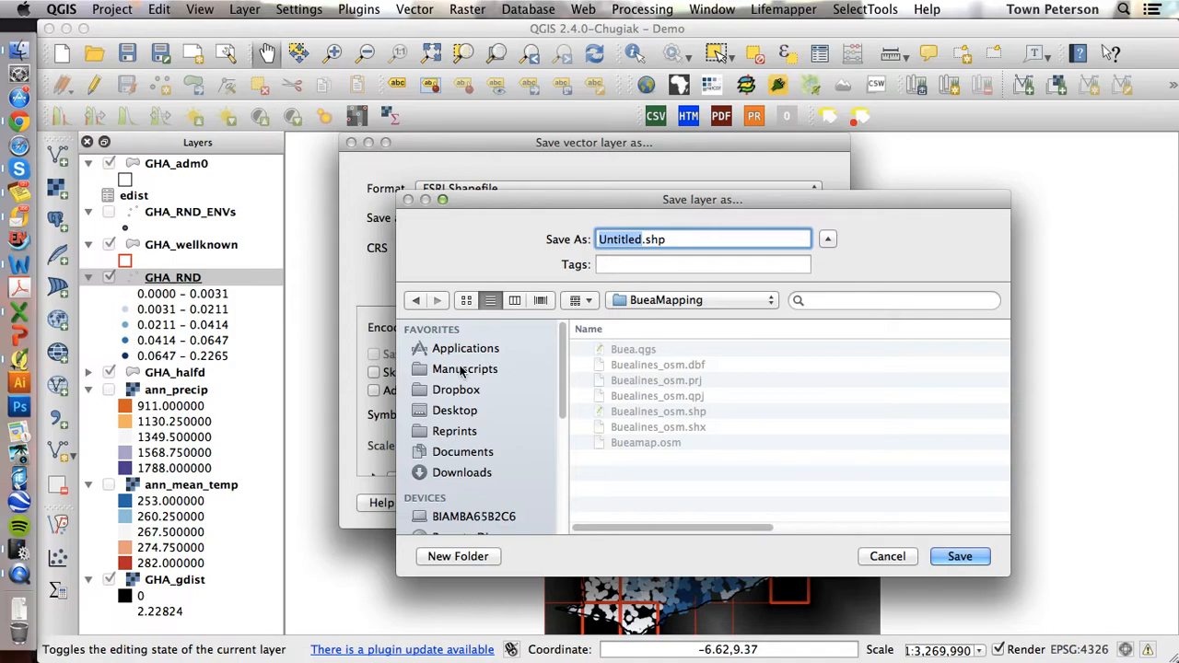
{"action": "left_click", "coordinate": [451, 474]}
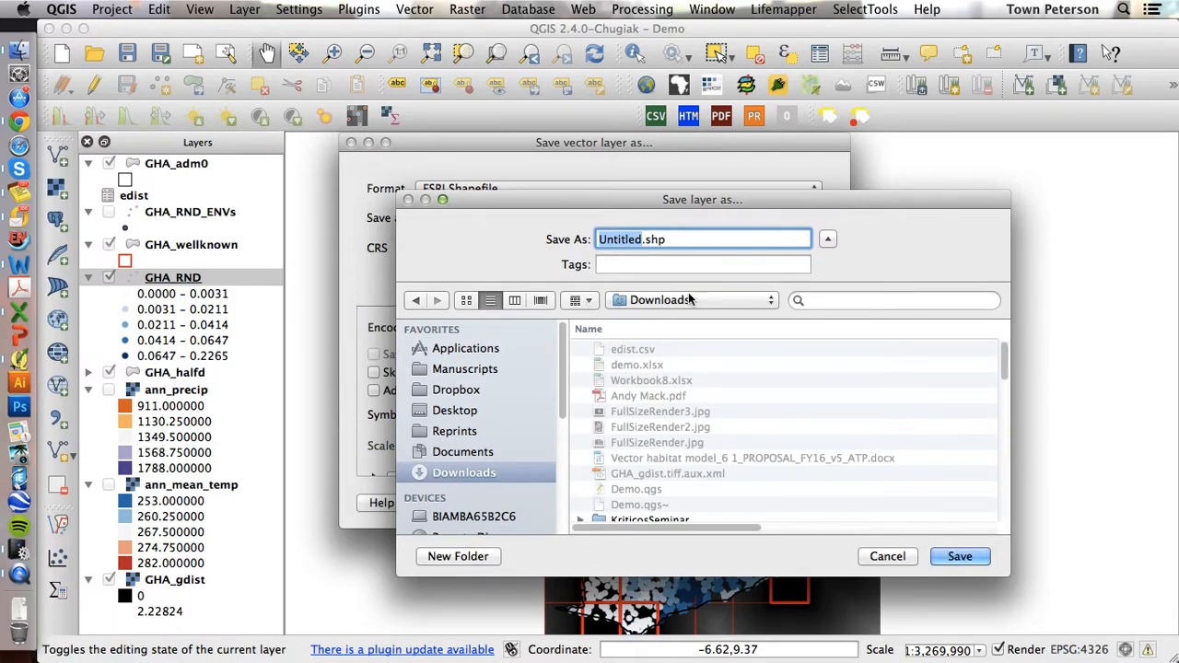
{"action": "type", "text": "edist"}
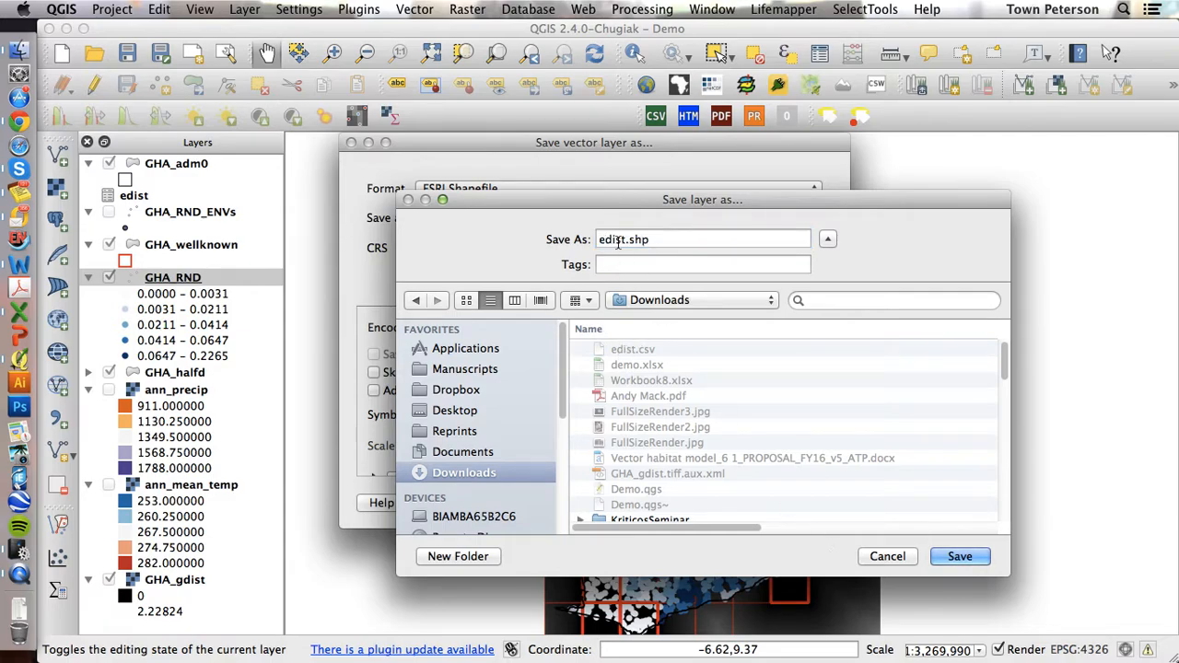
{"action": "left_click", "coordinate": [629, 240]}
{"action": "type", "text": "2"}
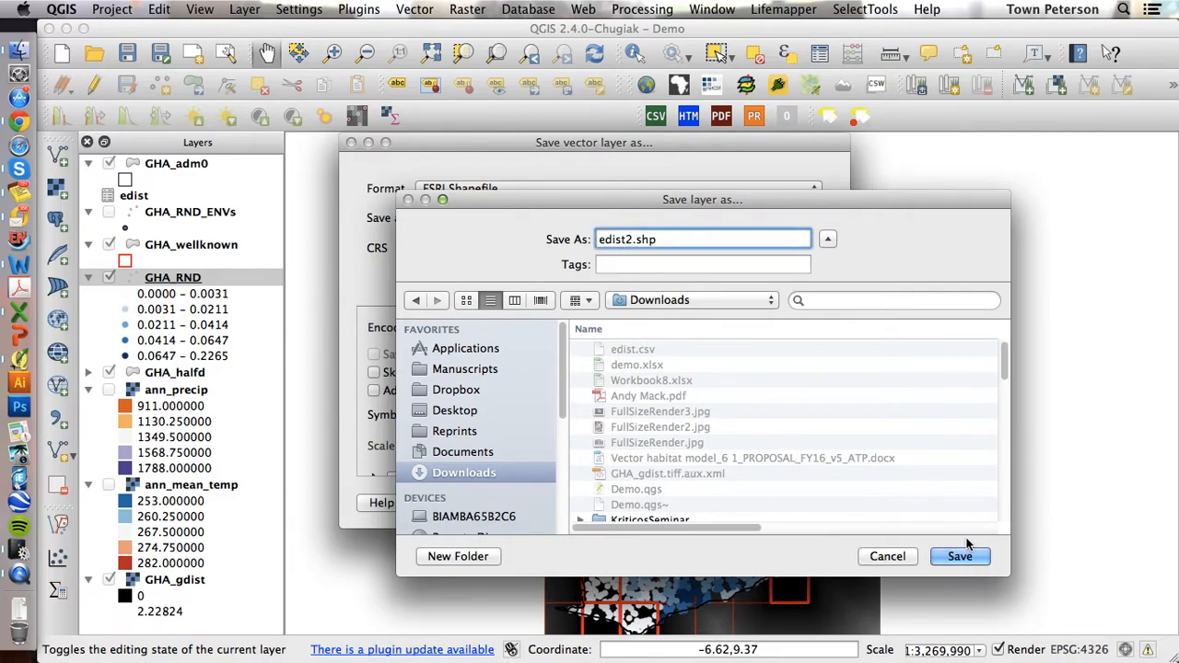
{"action": "left_click", "coordinate": [960, 556]}
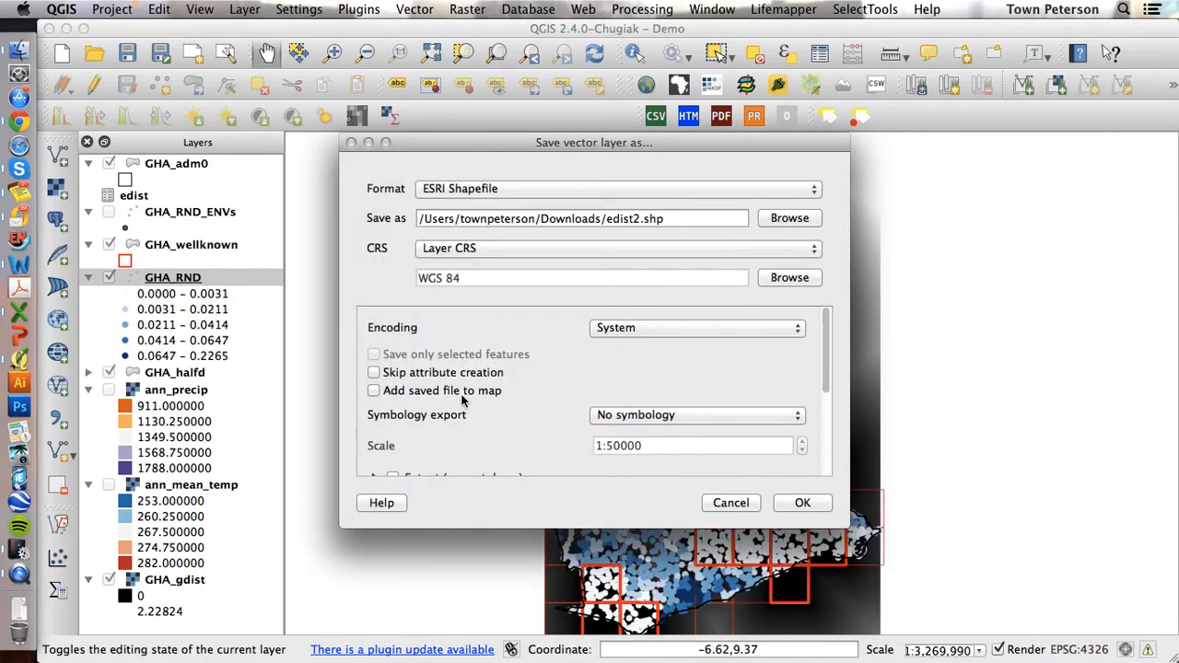
Export with 'Add saved file to map' checked and toggle edist2 to compare layers
{"action": "left_click", "coordinate": [373, 391]}
{"action": "left_click", "coordinate": [802, 502]}
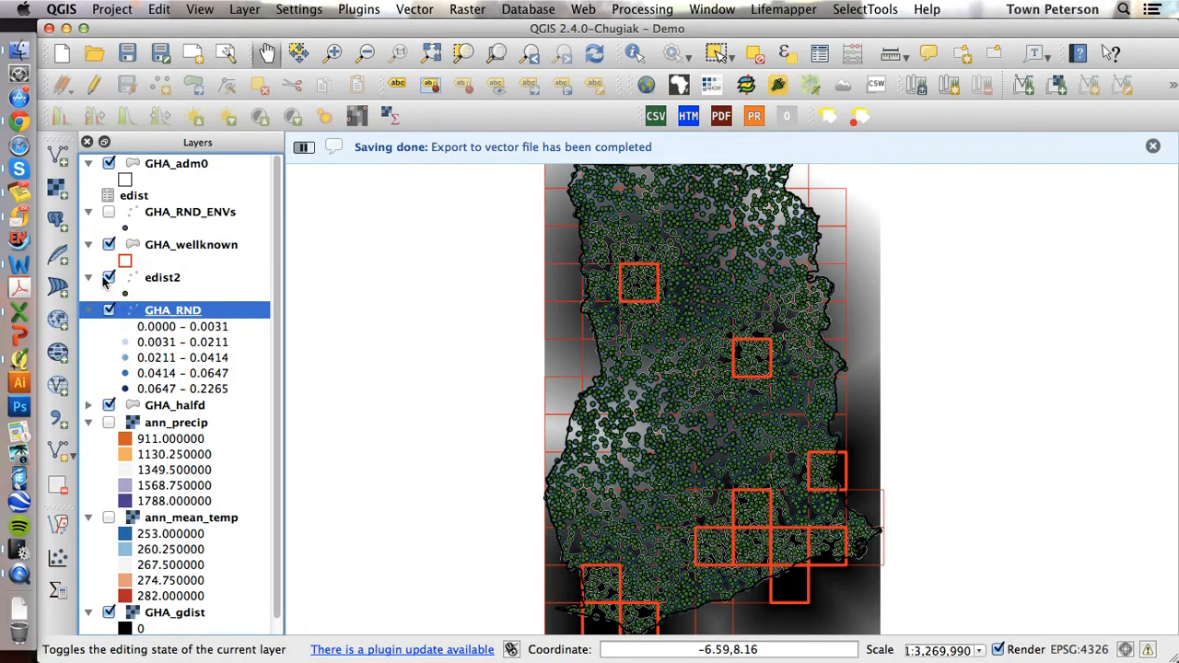
{"action": "left_click", "coordinate": [108, 277]}
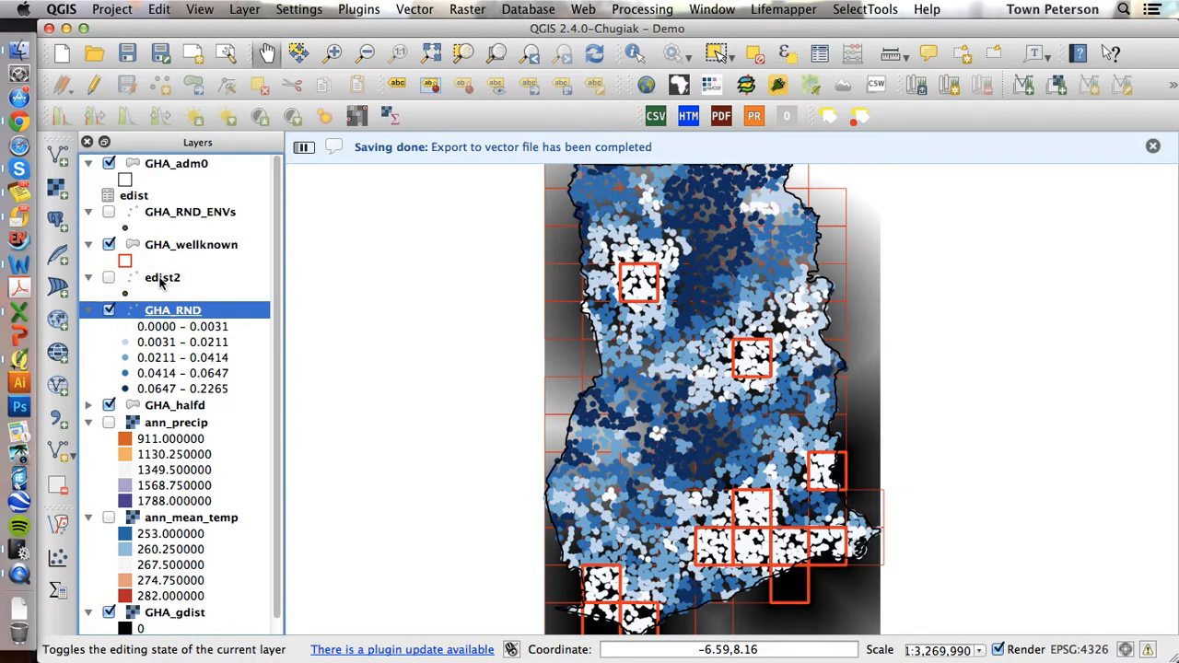
{"action": "left_click", "coordinate": [109, 278]}
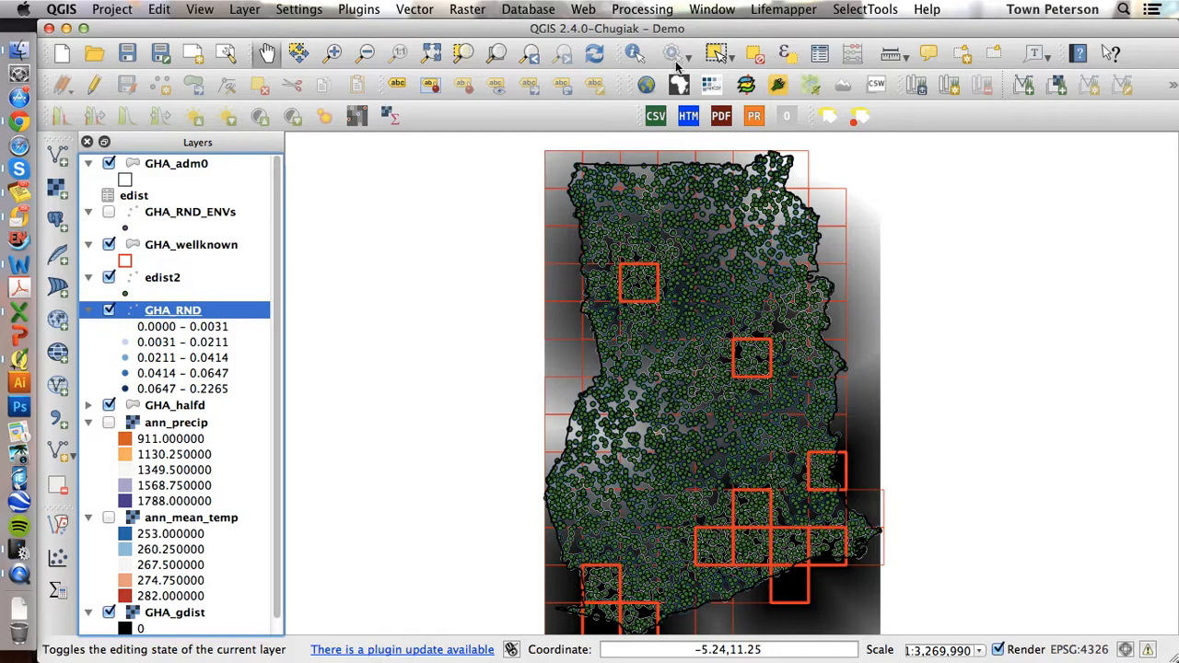
In Raster Interpolation, add edist2's edist_Edis attribute as the input
{"action": "left_click", "coordinate": [468, 9]}
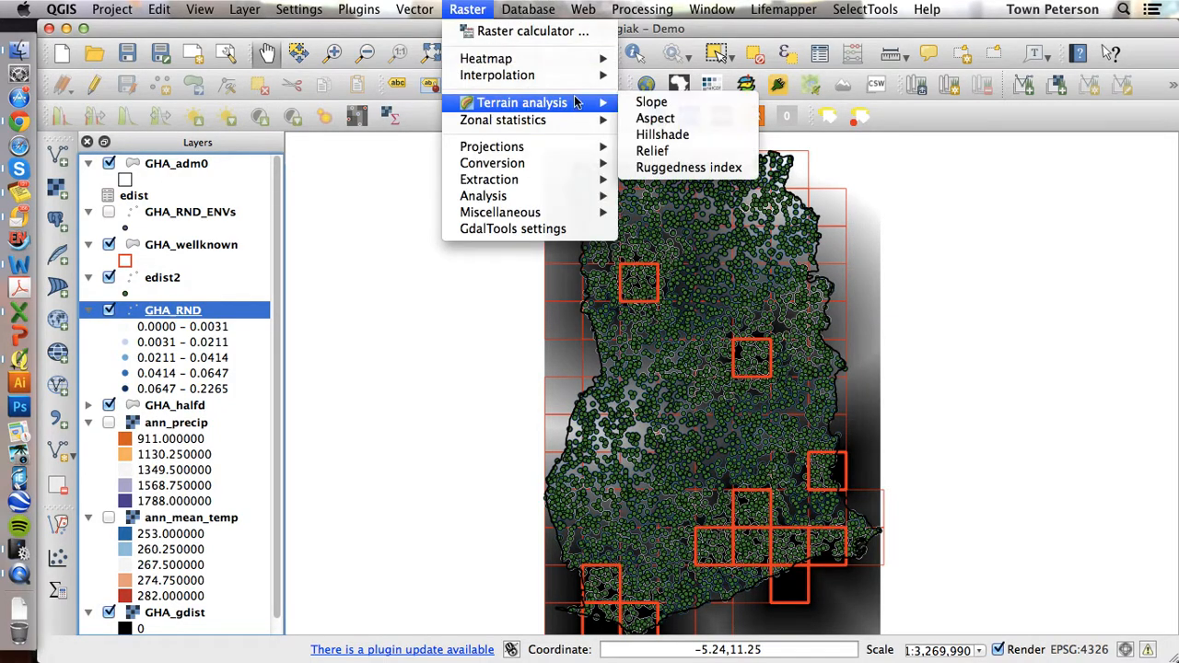
{"action": "mouse_move", "coordinate": [498, 76]}
{"action": "left_click", "coordinate": [690, 77]}
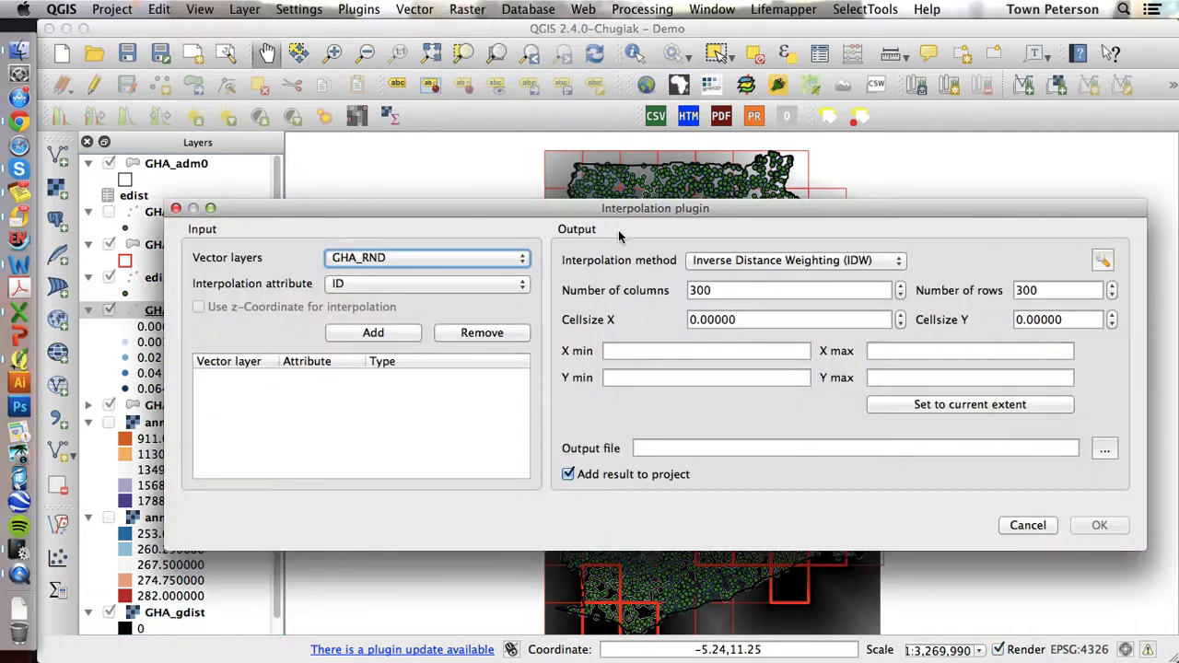
{"action": "left_click", "coordinate": [458, 261]}
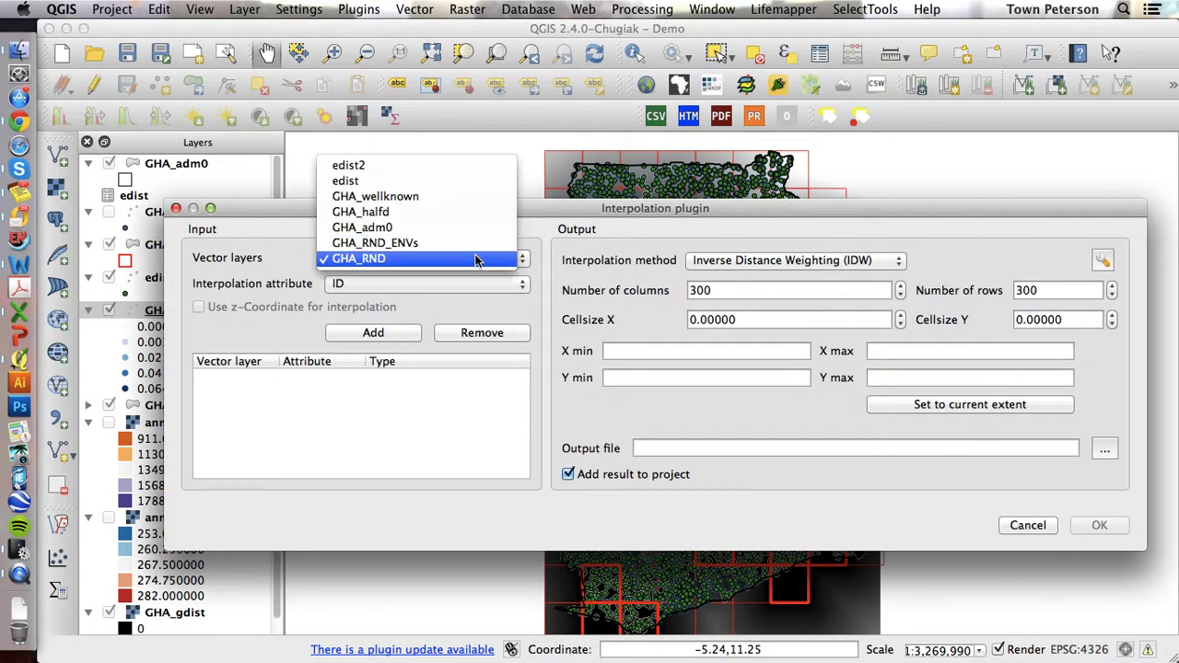
{"action": "left_click", "coordinate": [447, 168]}
{"action": "left_click", "coordinate": [524, 286]}
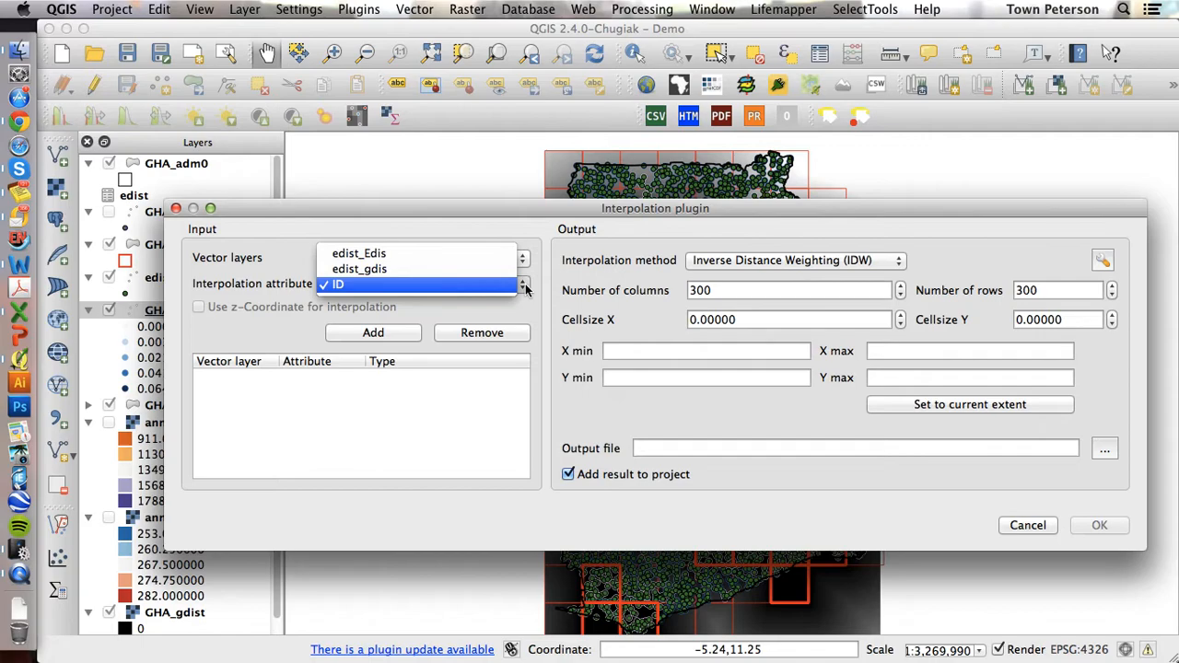
{"action": "left_click", "coordinate": [414, 253]}
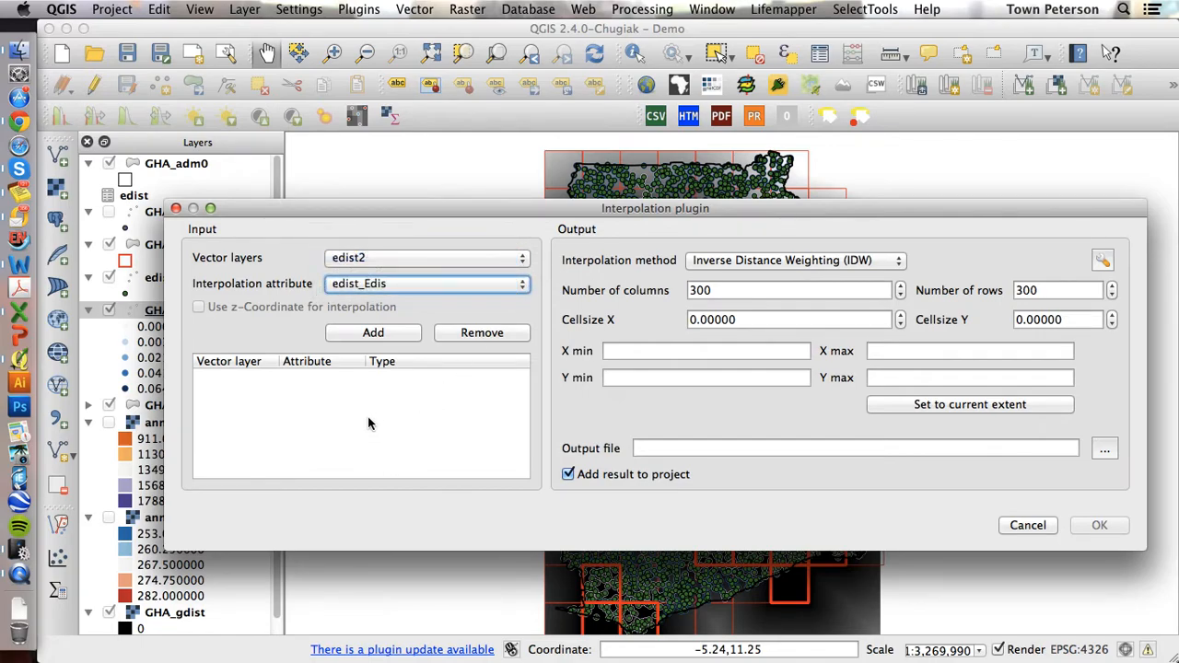
{"action": "left_click", "coordinate": [372, 333]}
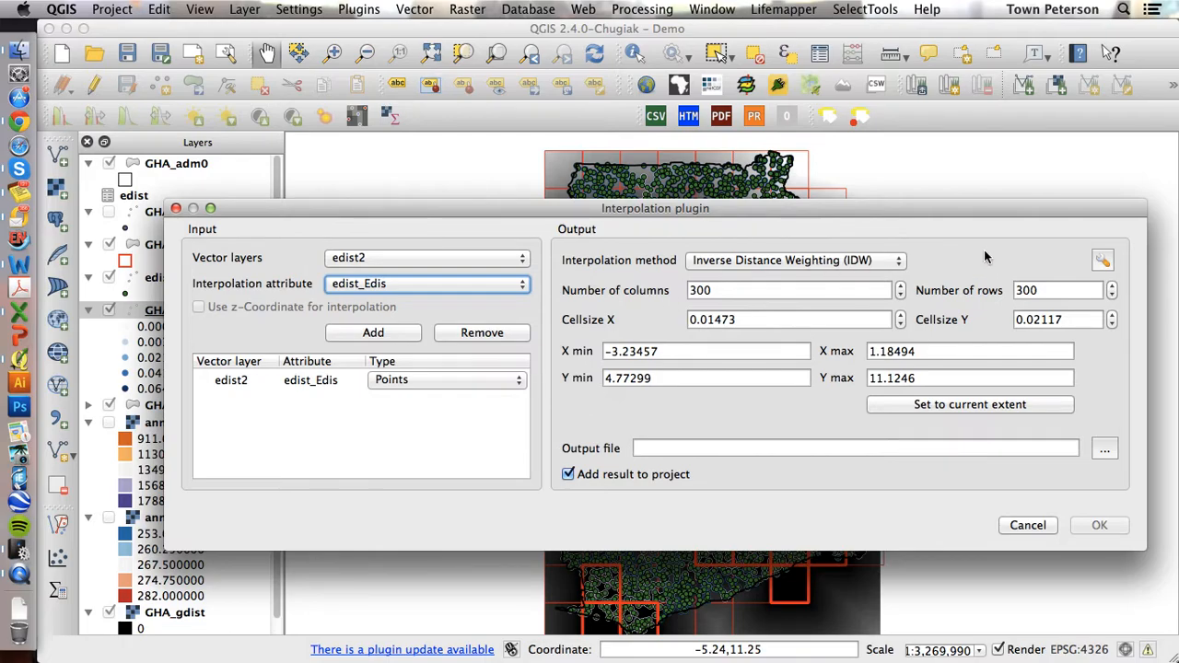
Set the IDW distance coefficient P to 3
{"action": "left_click", "coordinate": [1102, 263]}
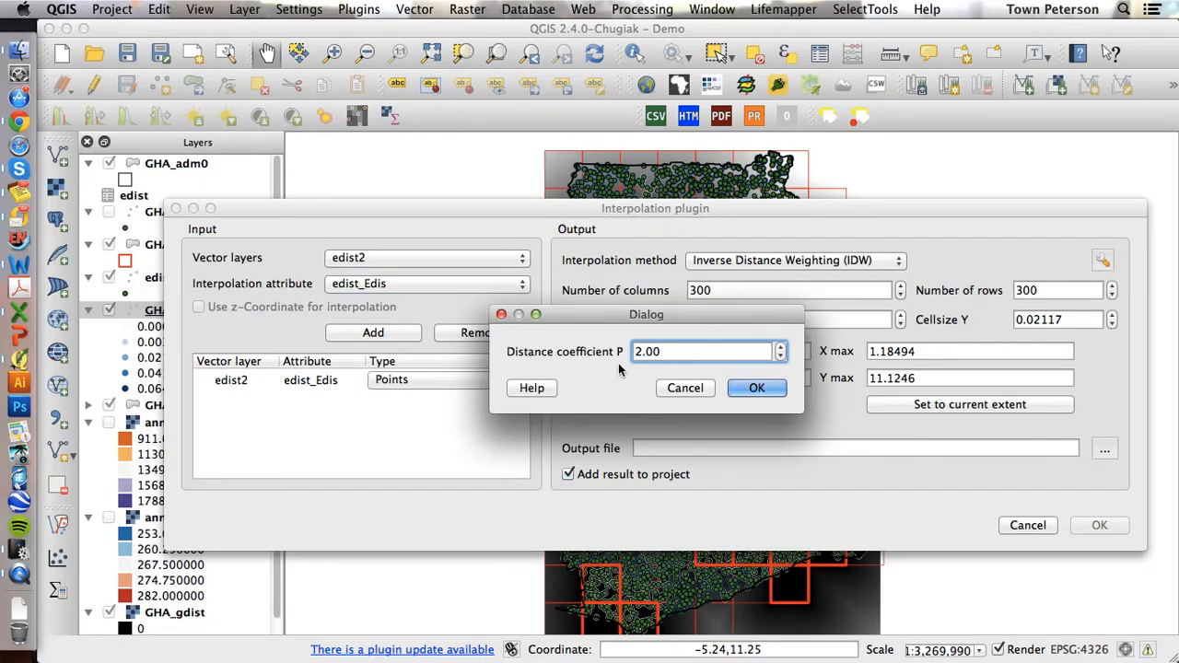
{"action": "double_click", "coordinate": [664, 351]}
{"action": "type", "text": "3"}
{"action": "left_click", "coordinate": [757, 388]}
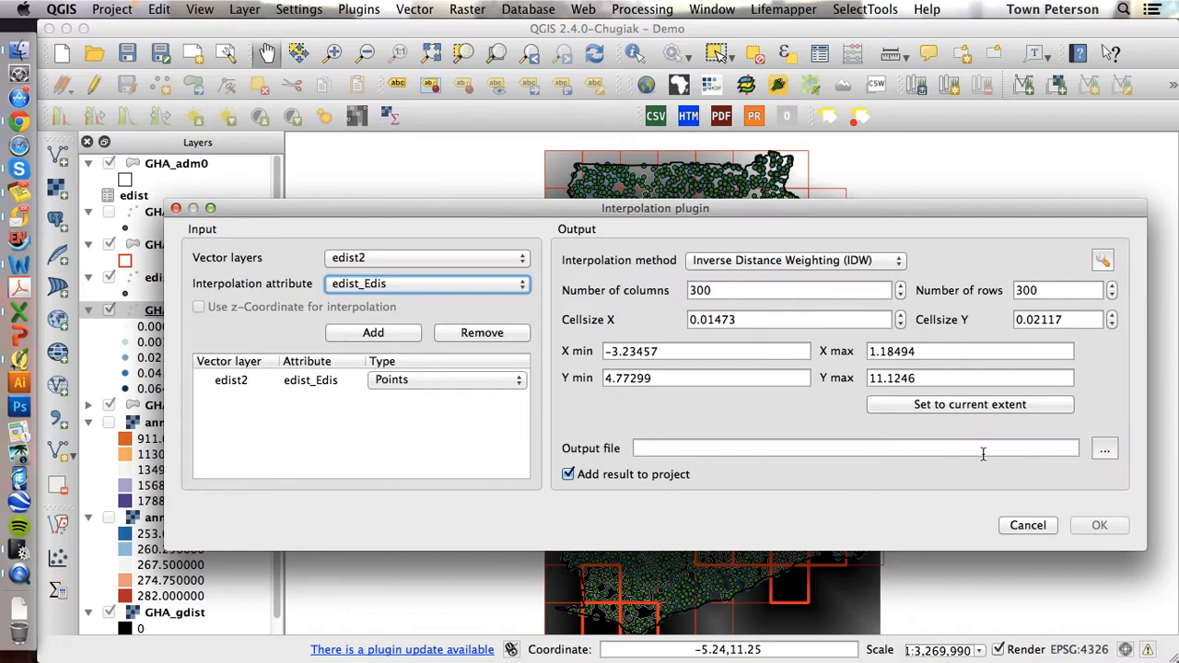
Name the output raster edistras.tif in Downloads and run the interpolation
{"action": "left_click", "coordinate": [1105, 449]}
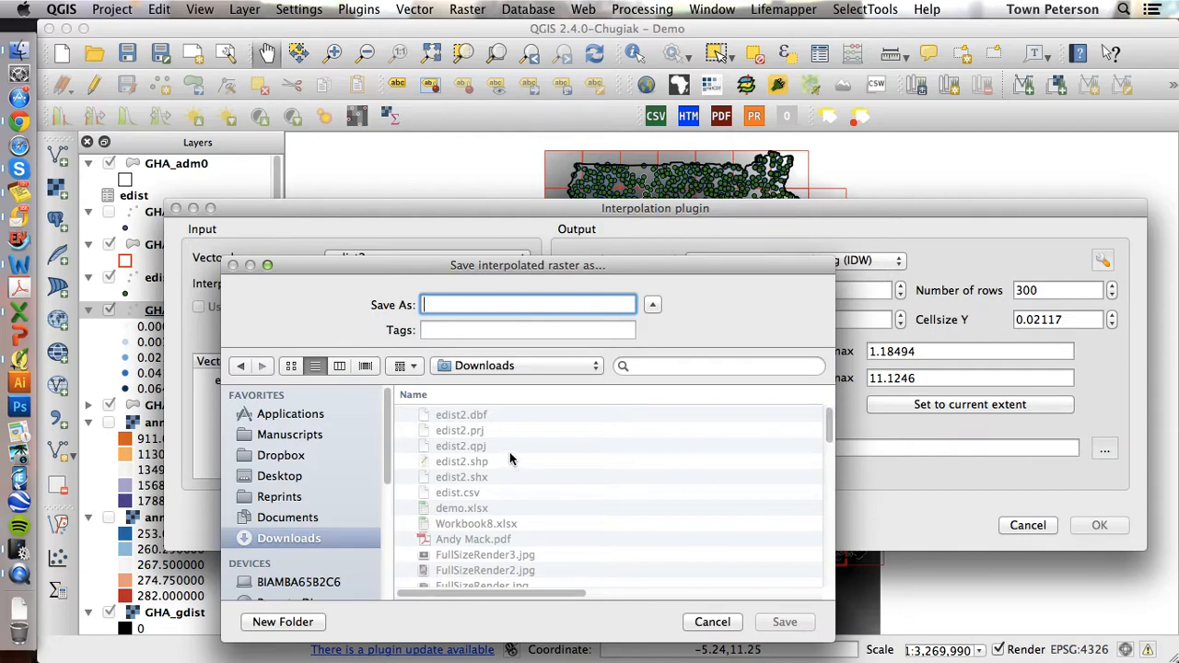
{"action": "type", "text": "edistr"}
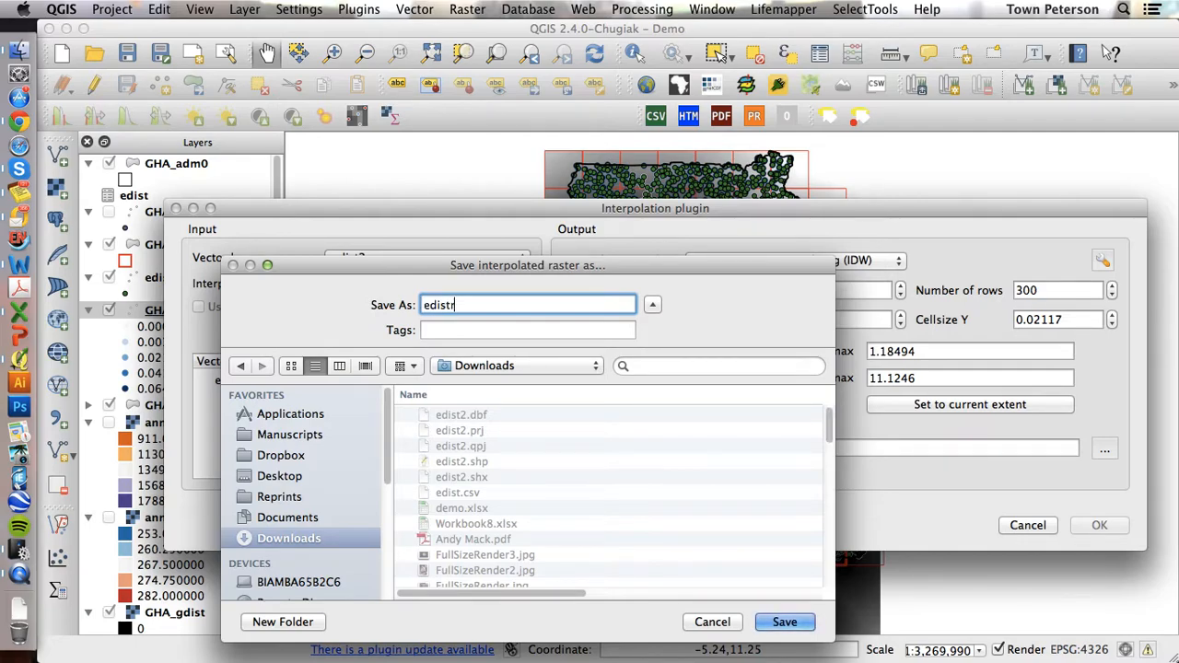
{"action": "type", "text": "as"}
{"action": "key", "text": "Return"}
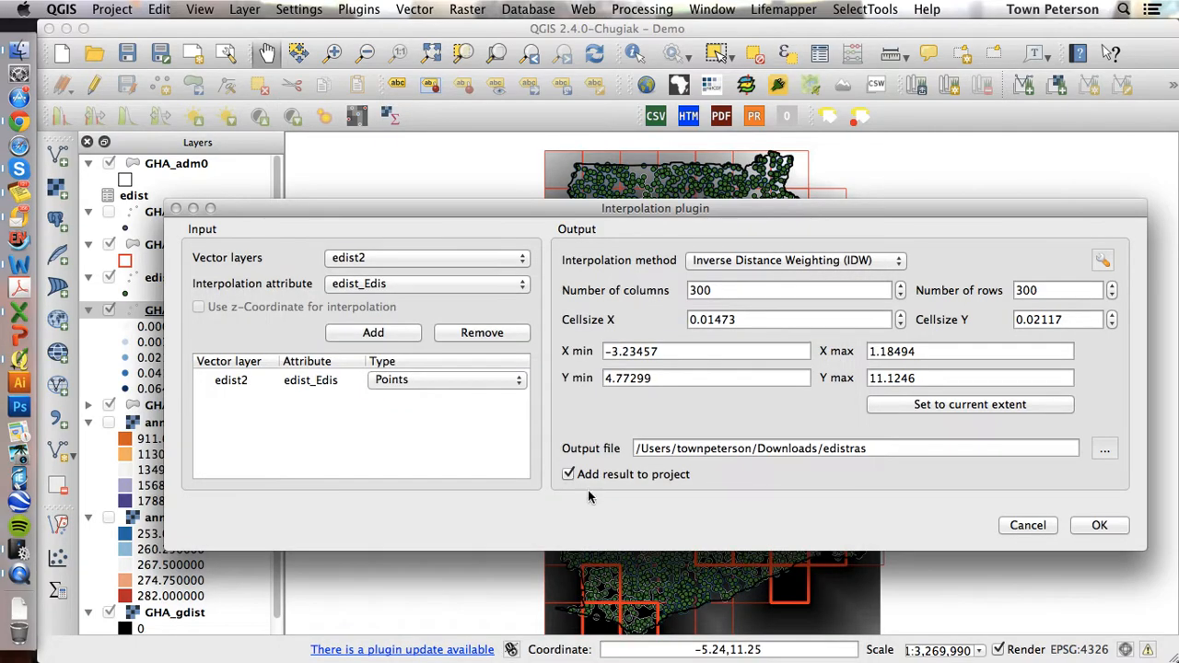
{"action": "left_click", "coordinate": [875, 449]}
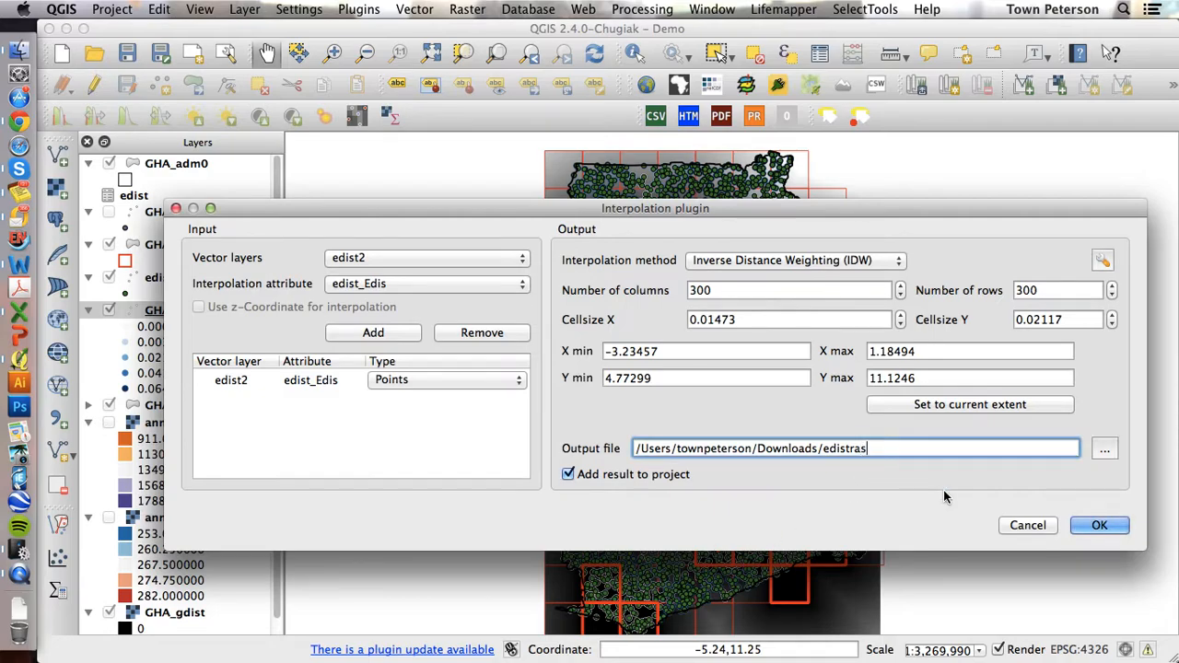
{"action": "type", "text": ".ti"}
{"action": "type", "text": "ff"}
{"action": "left_click", "coordinate": [1100, 526]}
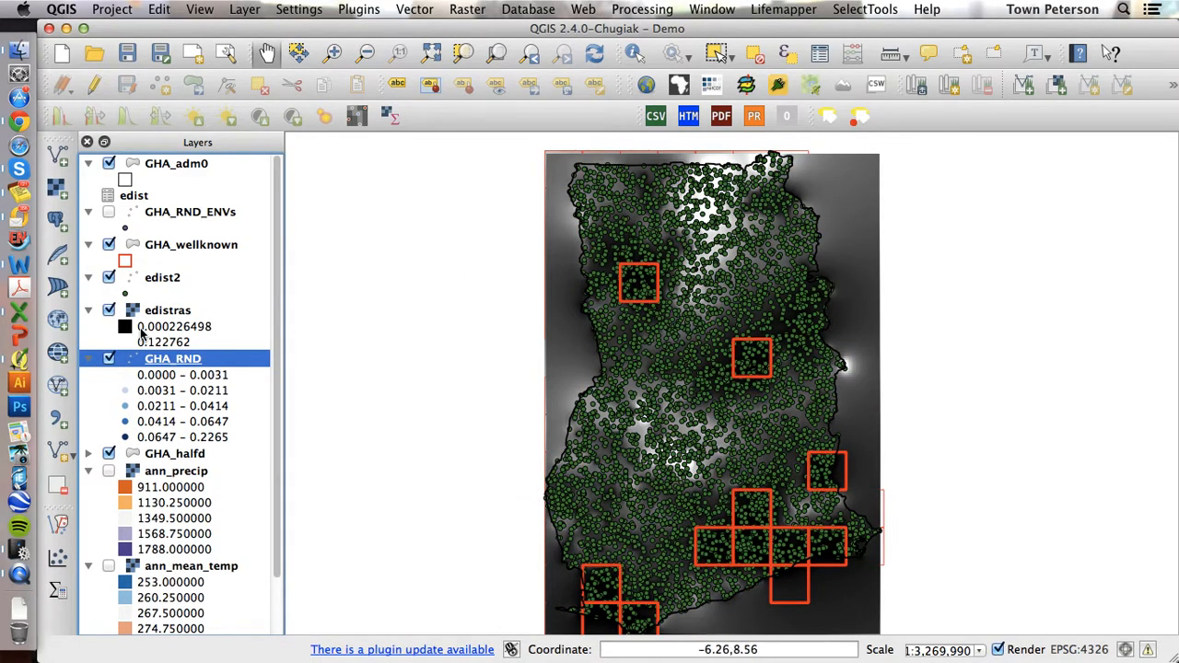
Hide edist2 to reveal the edistras surface, then switch to the protocol document
{"action": "left_click", "coordinate": [109, 277]}
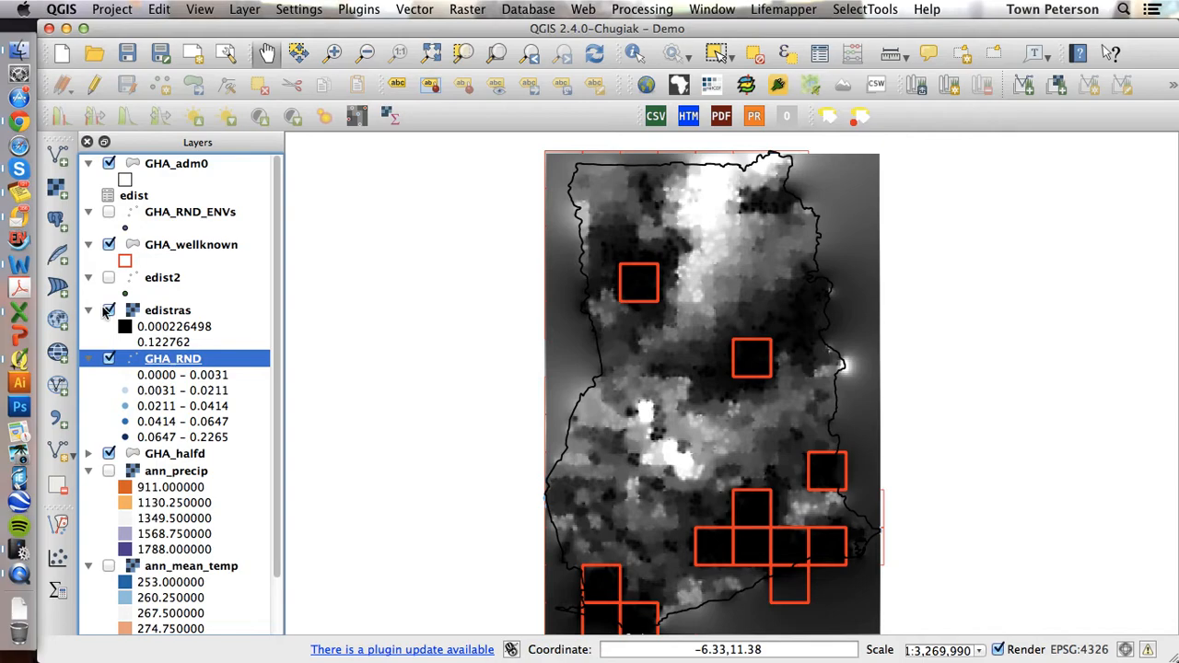
{"action": "left_click", "coordinate": [20, 267]}
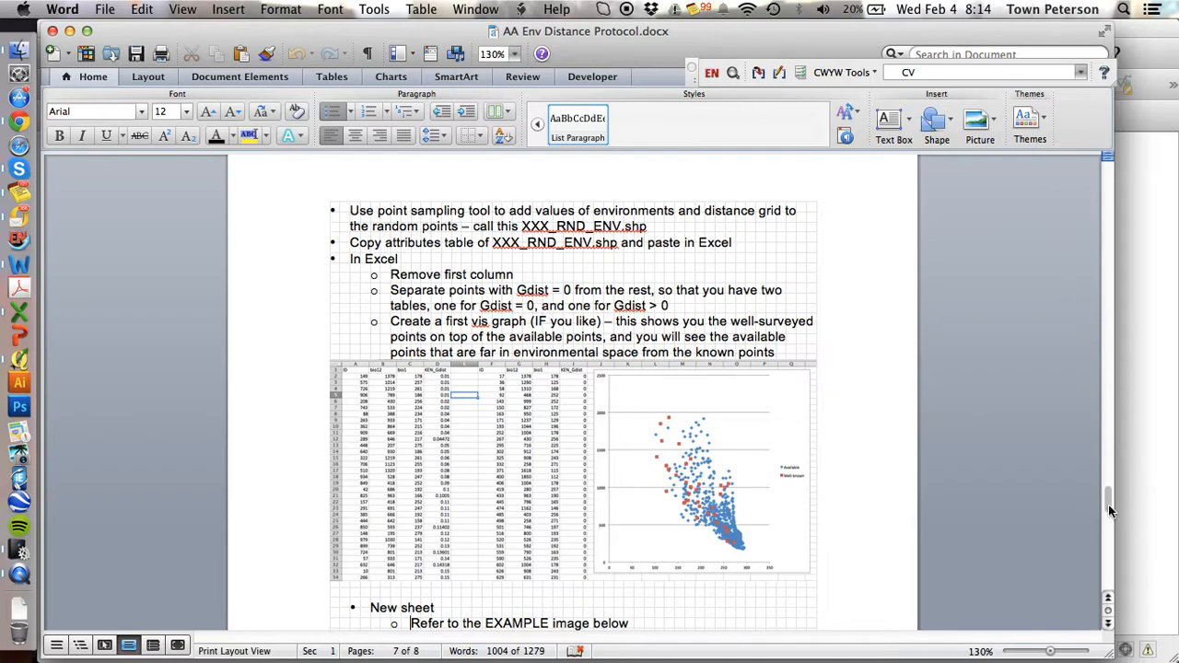
{"action": "left_click_drag", "start_coordinate": [1109, 504], "coordinate": [1108, 590]}
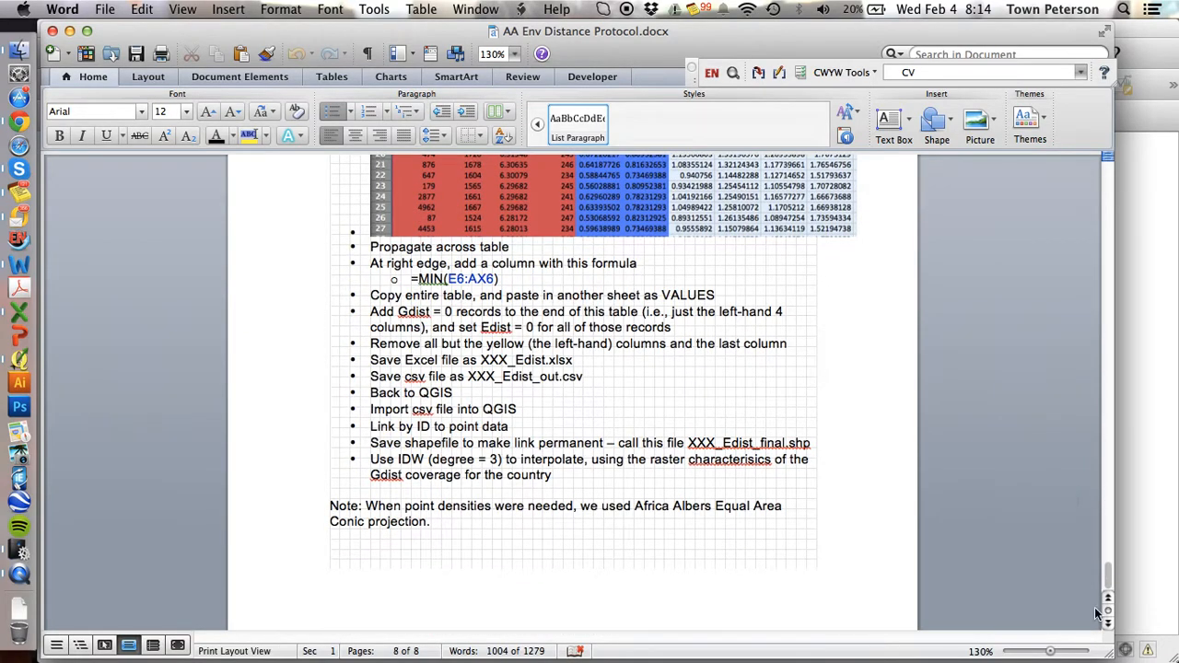